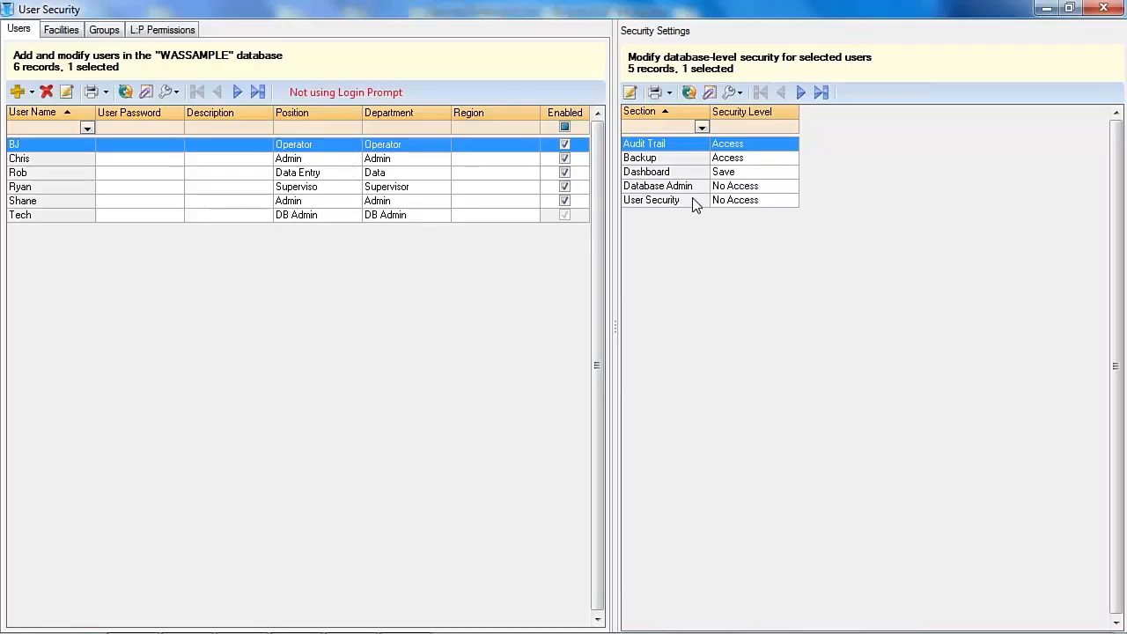
- Examine the database-level security settings of the operator, DB Admin, data entry, supervisor and admin users
click(724, 188)
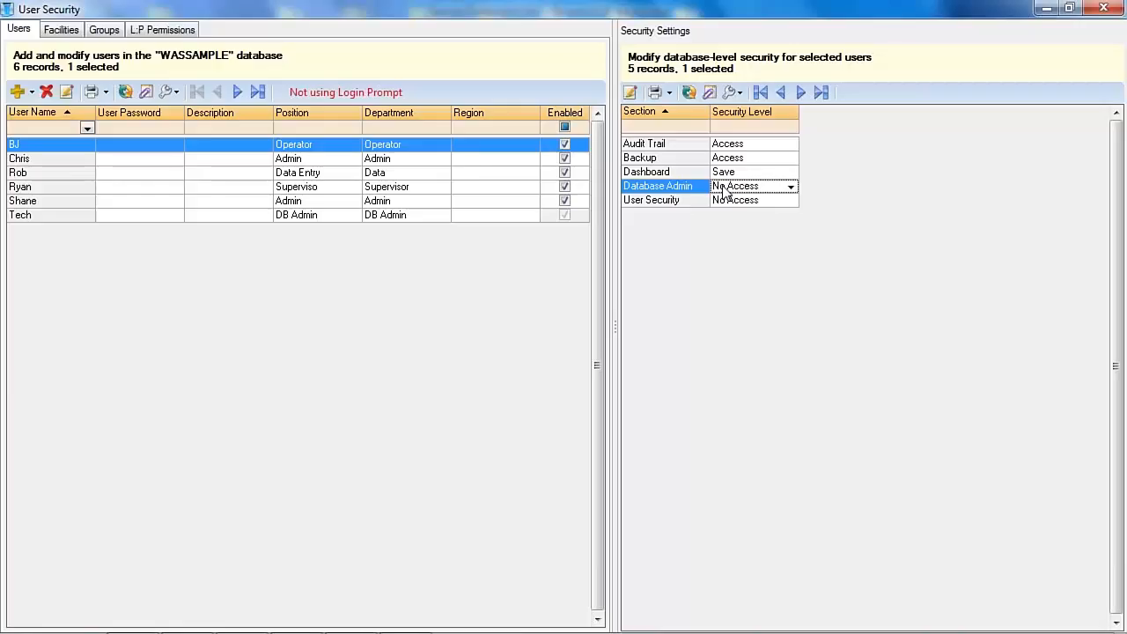
click(320, 220)
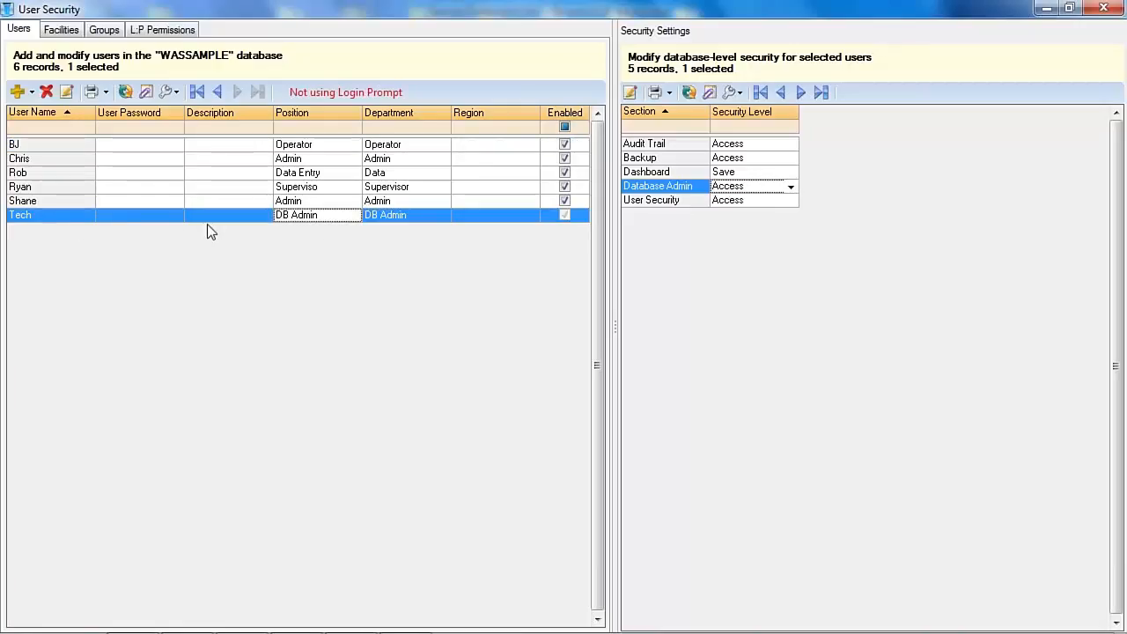
click(753, 201)
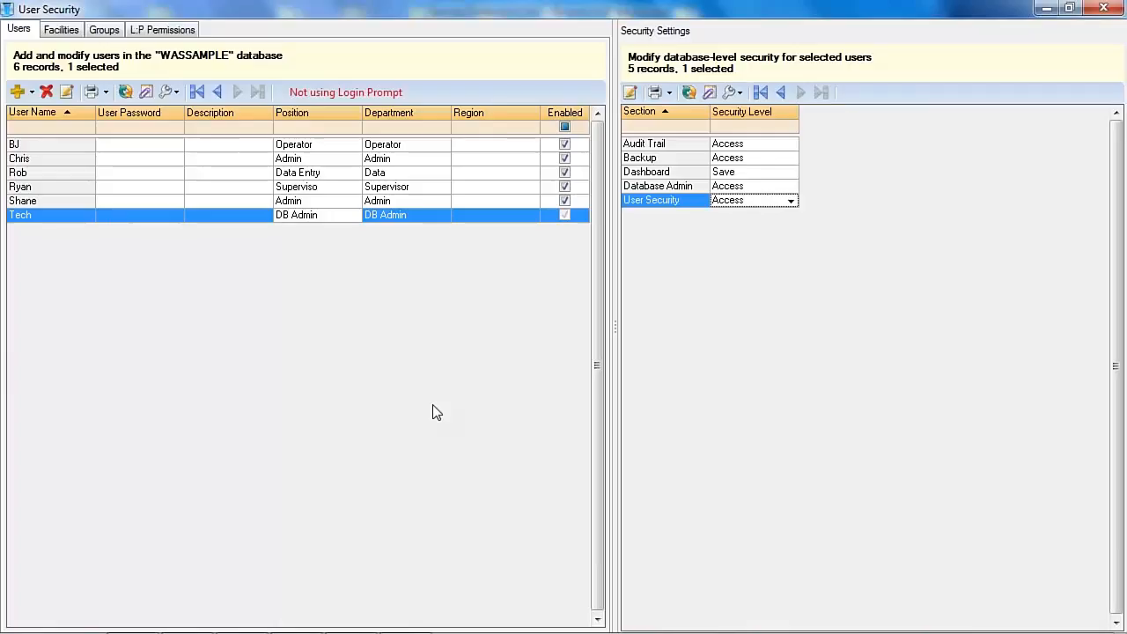
click(348, 174)
click(356, 188)
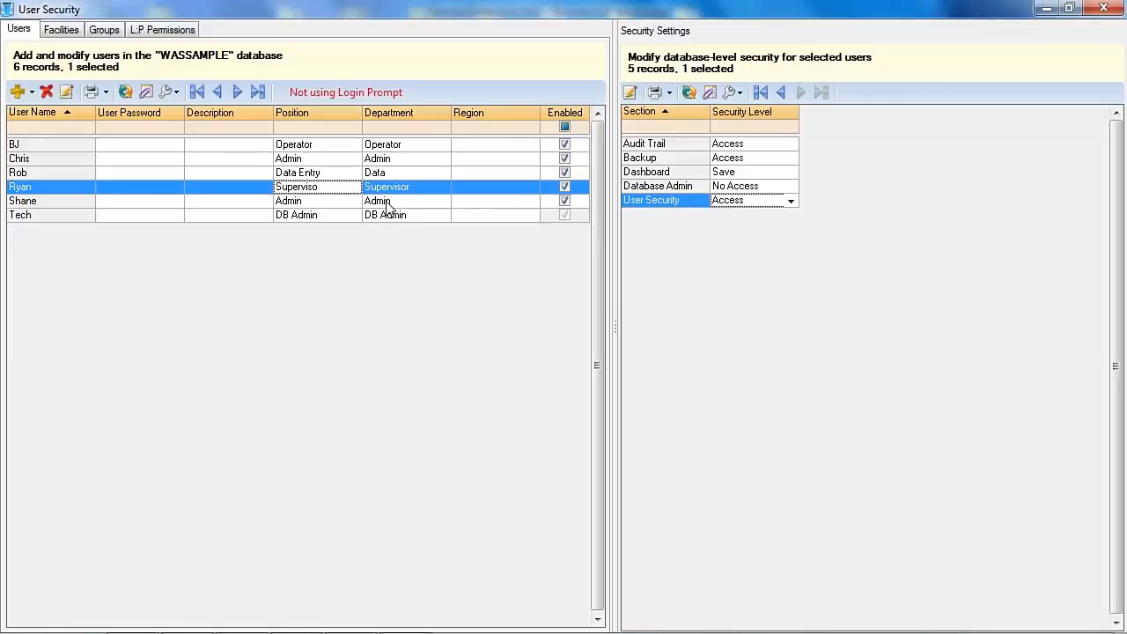
click(385, 202)
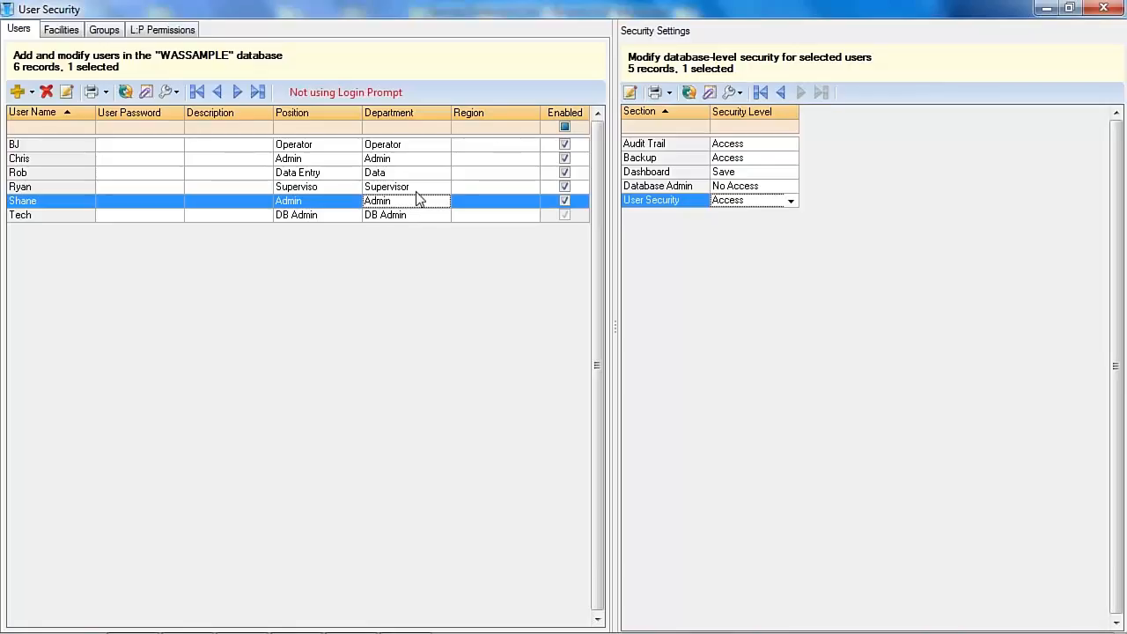
- In the facility security settings, switch the operator's Wastewater Sample Data group to Custom and back to Full
click(62, 37)
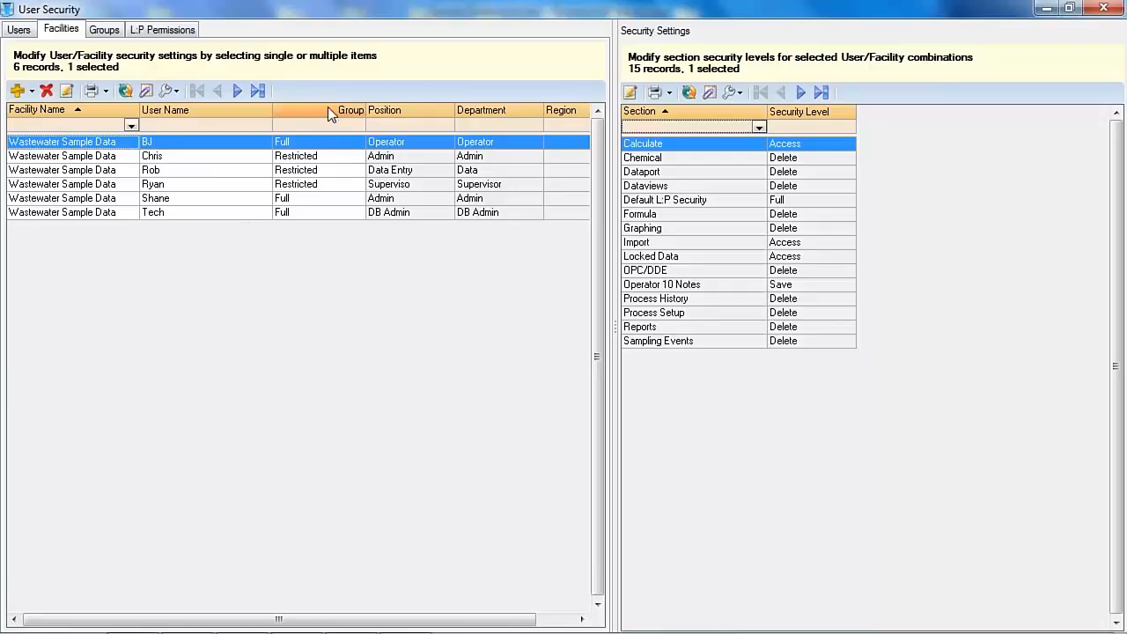
click(356, 145)
click(358, 144)
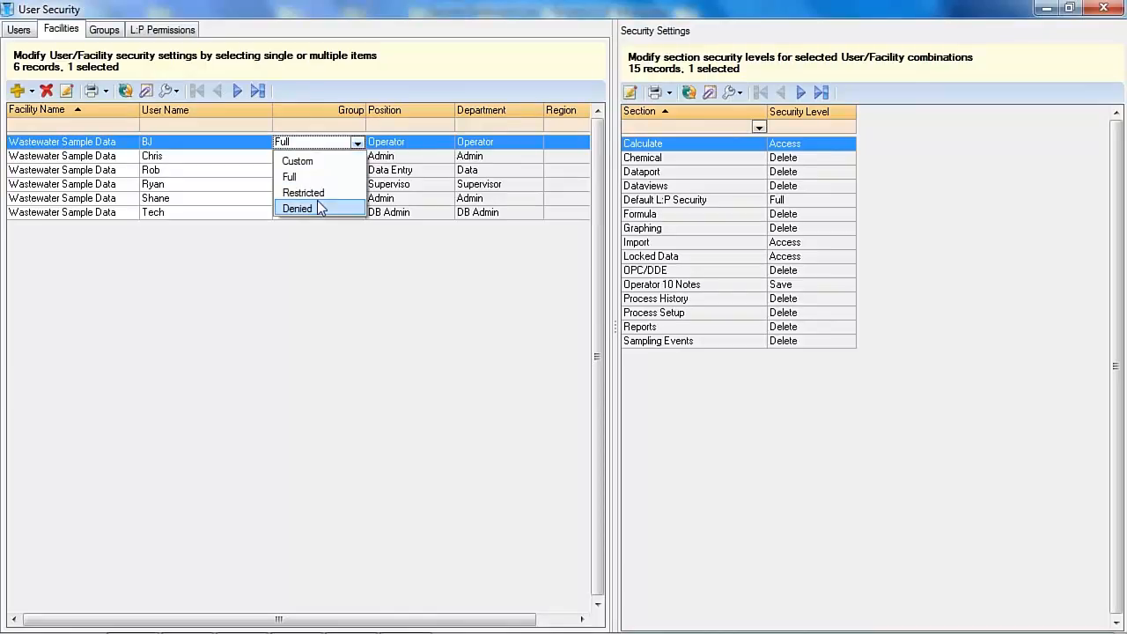
click(319, 163)
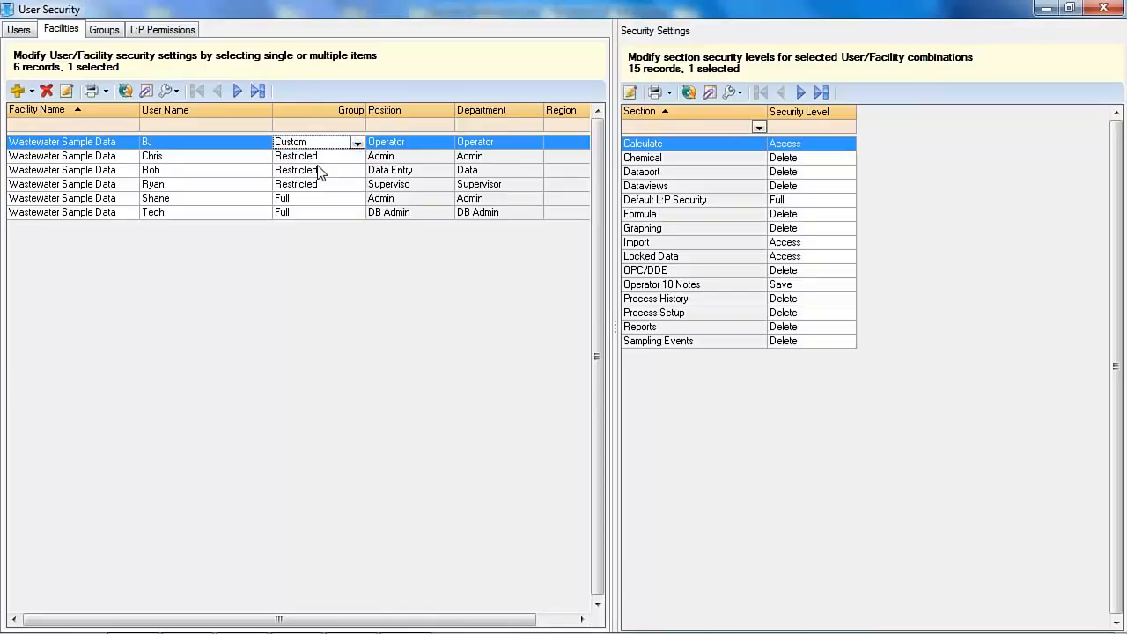
click(357, 143)
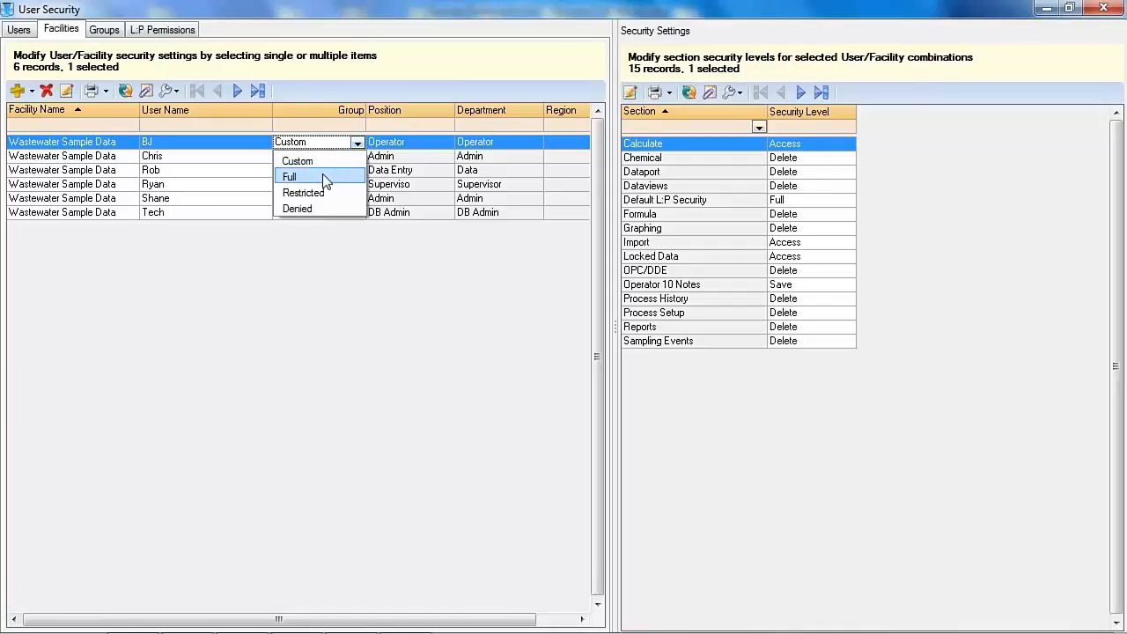
click(322, 176)
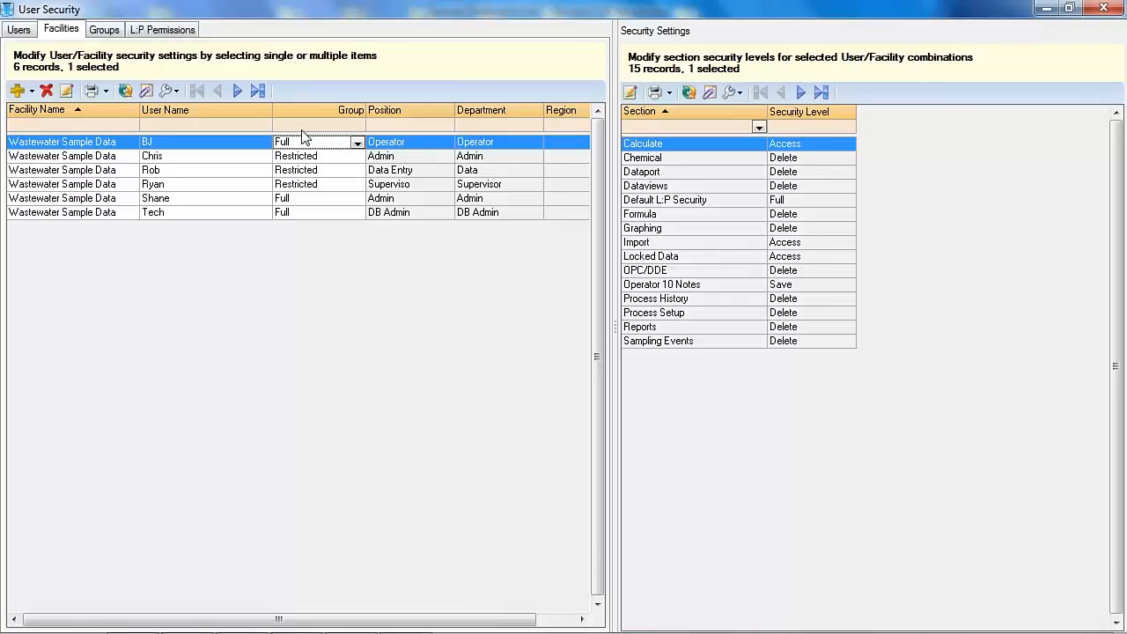
- Review the section security levels of the restricted facility users and of the admin user with full access
click(324, 159)
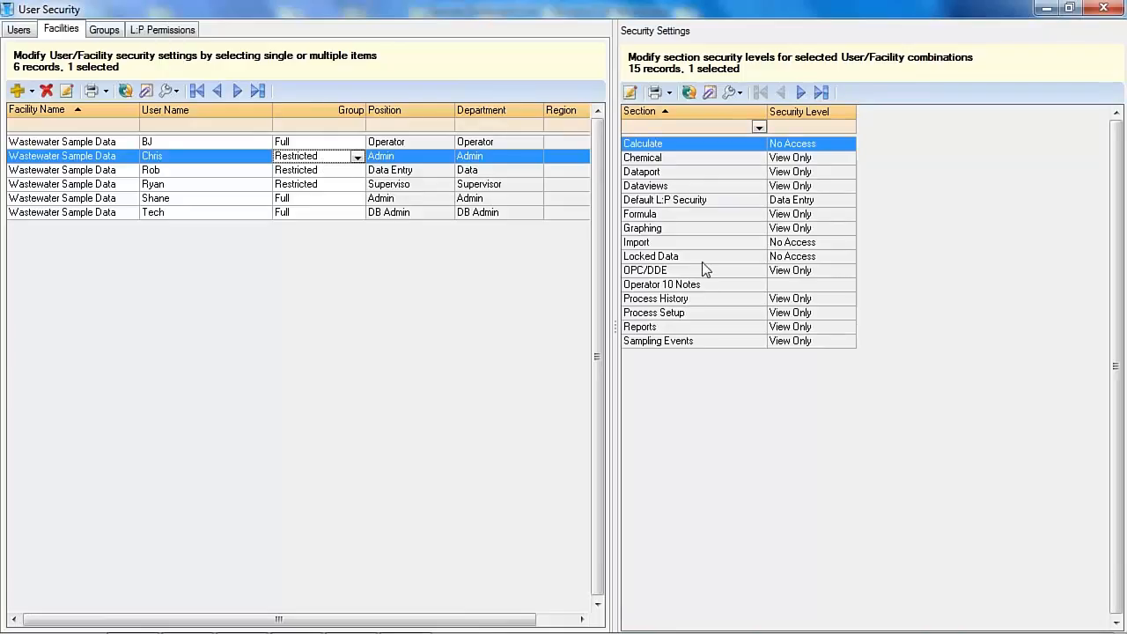
click(317, 172)
click(322, 186)
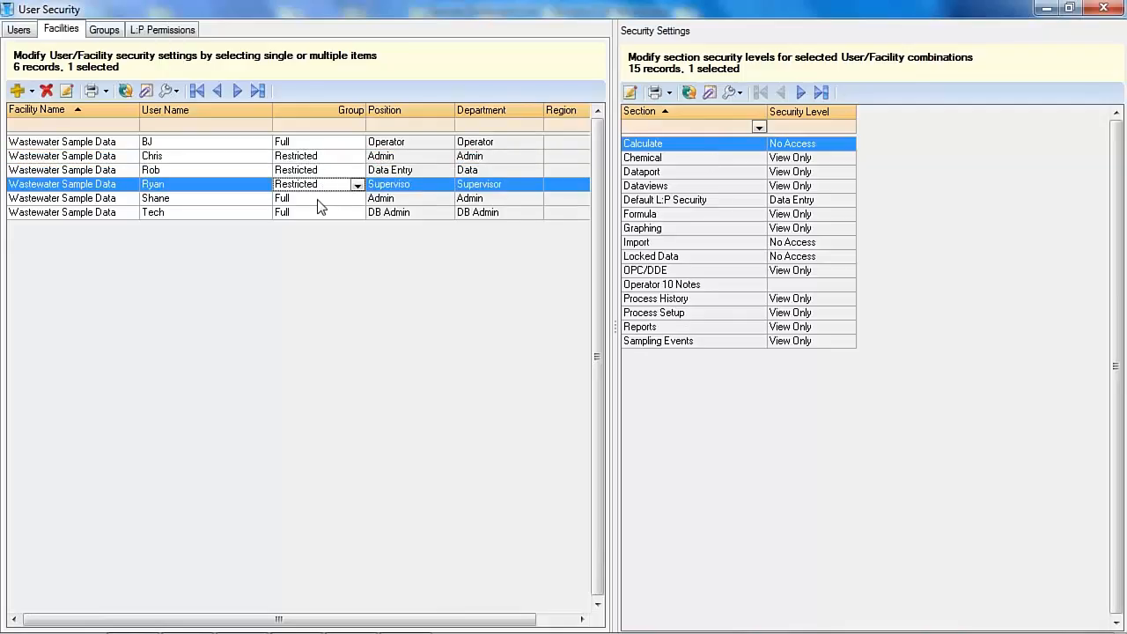
click(319, 199)
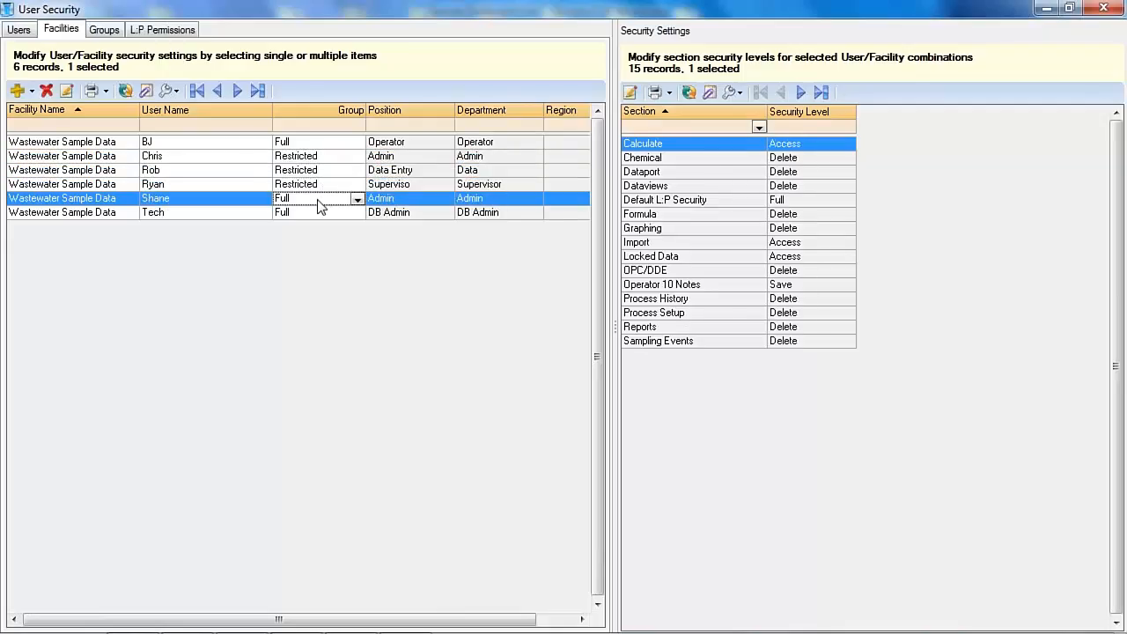
- In the security groups, start a new group similar to the Restricted group
click(105, 31)
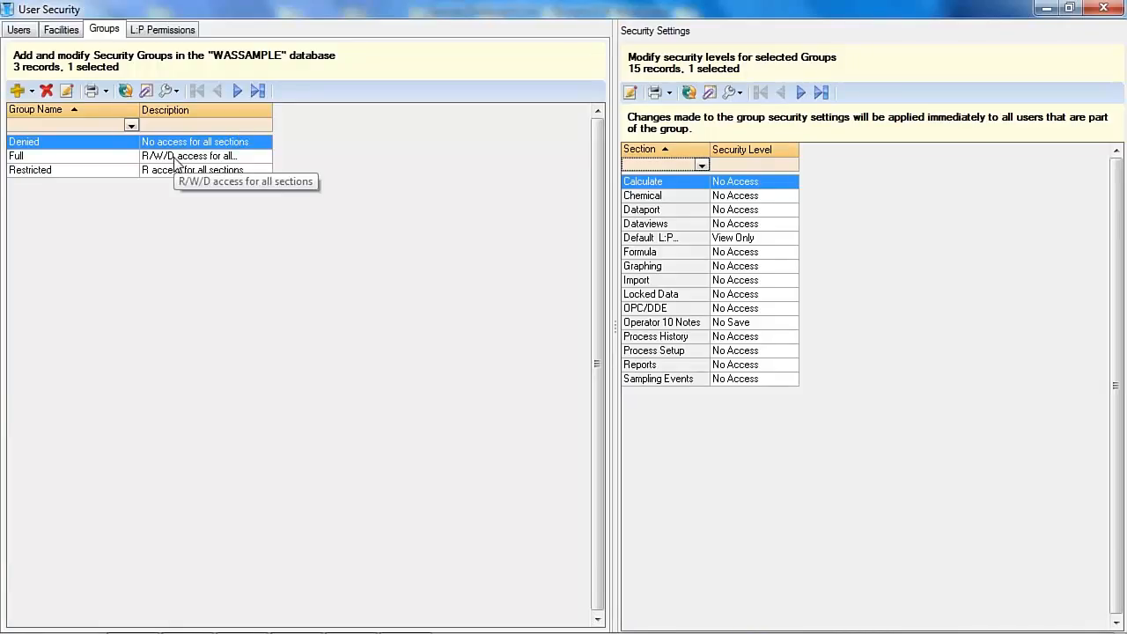
click(31, 91)
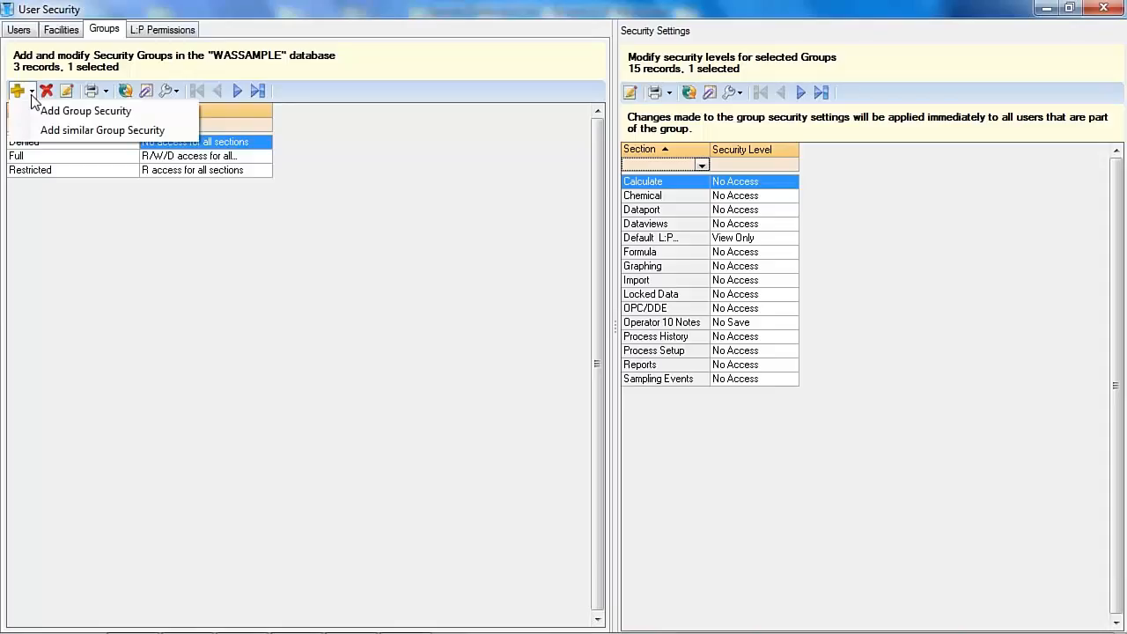
click(114, 220)
click(91, 173)
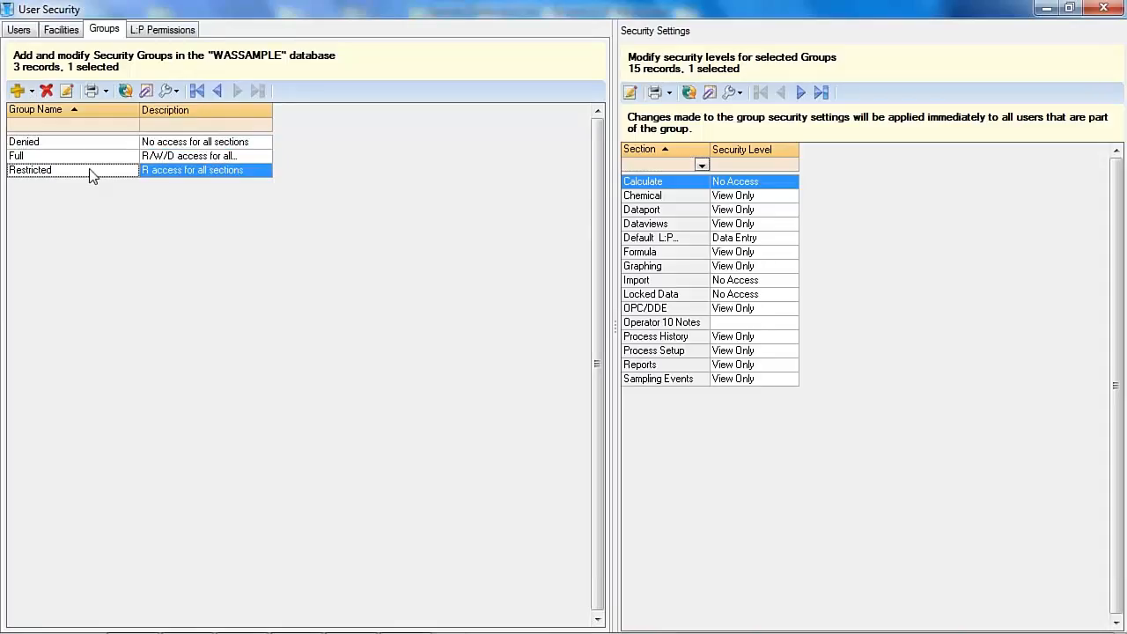
click(31, 92)
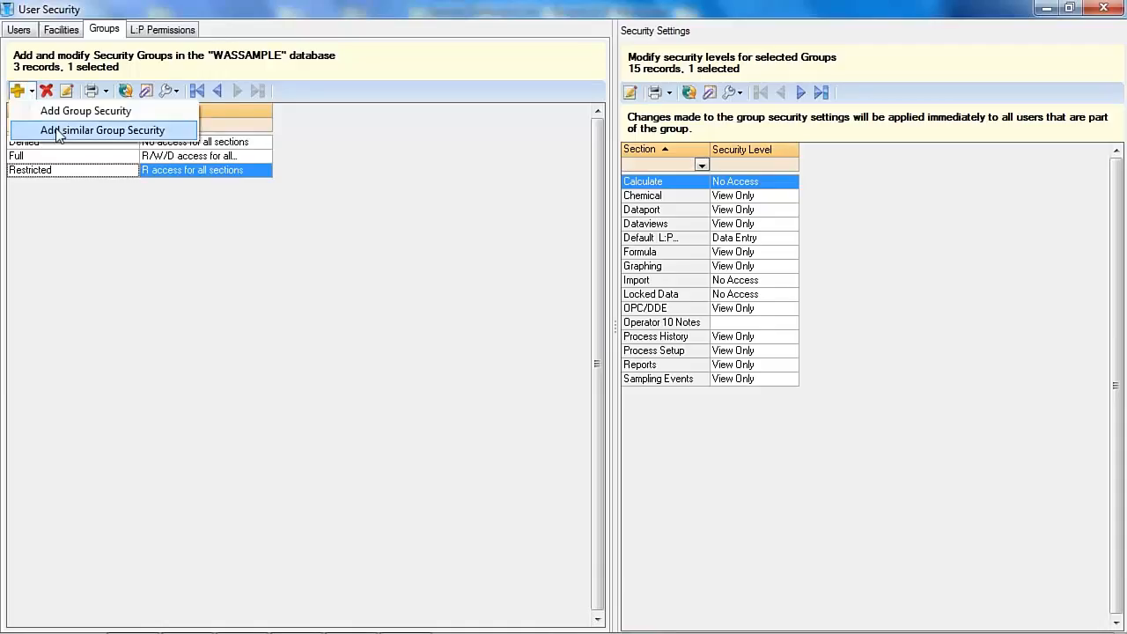
click(58, 131)
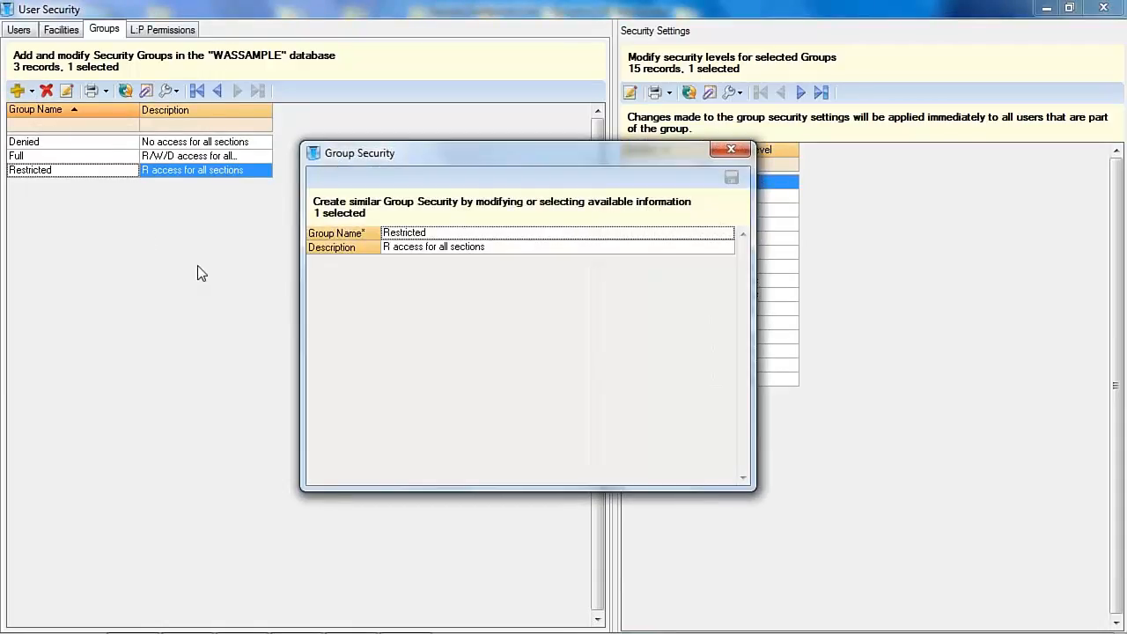
- Name the new security group "View", give it the description "View Only", and save it
click(498, 249)
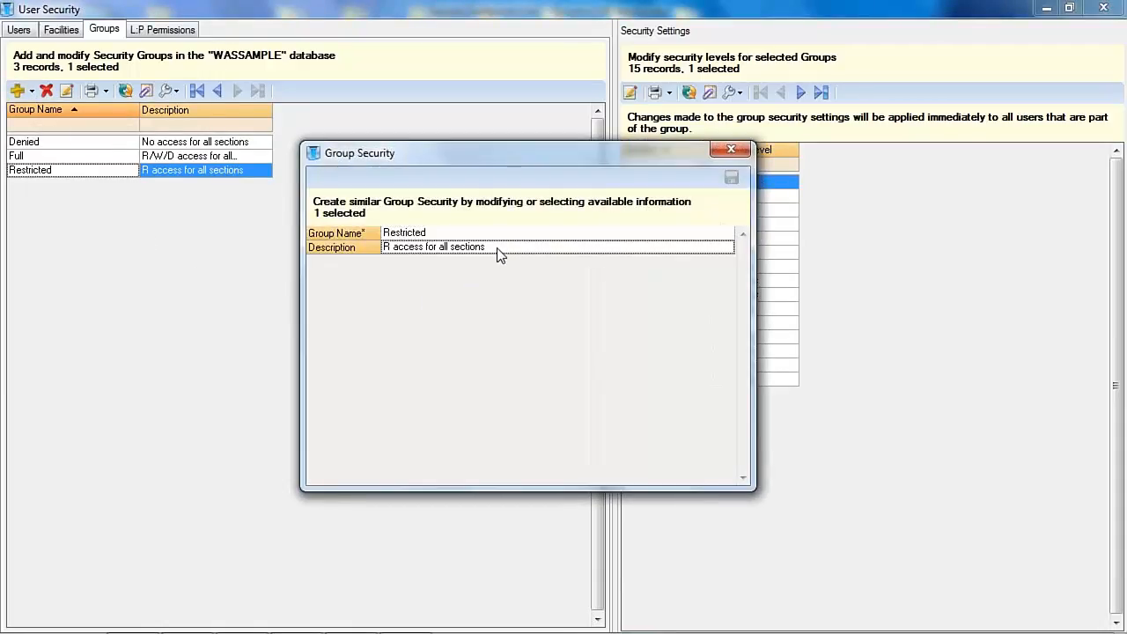
drag(497, 248, 375, 246)
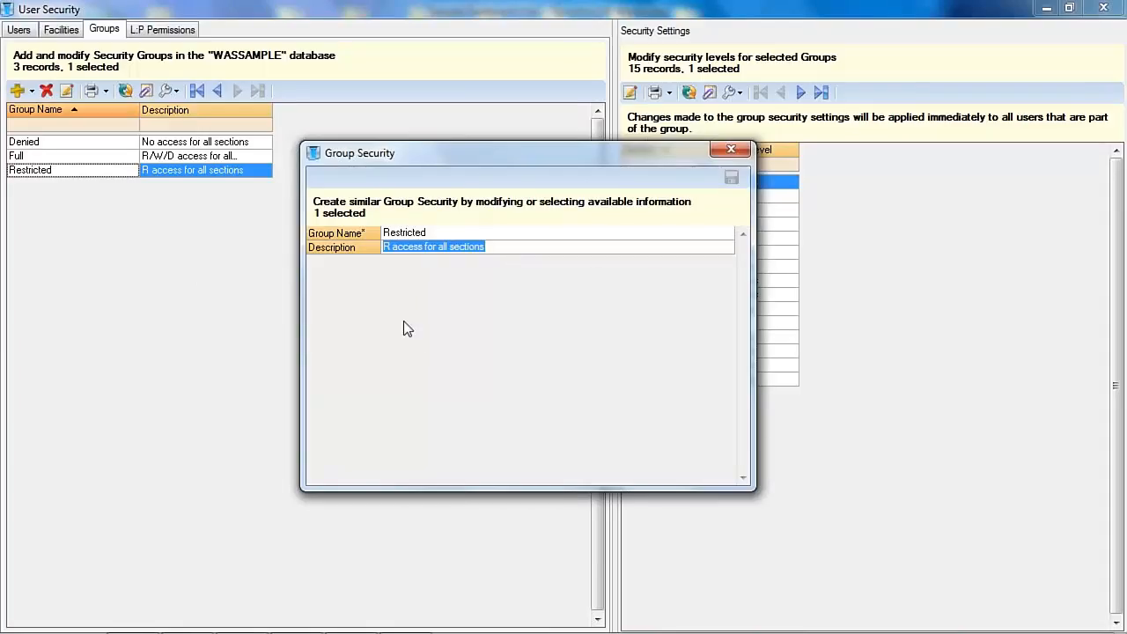
text(View Only)
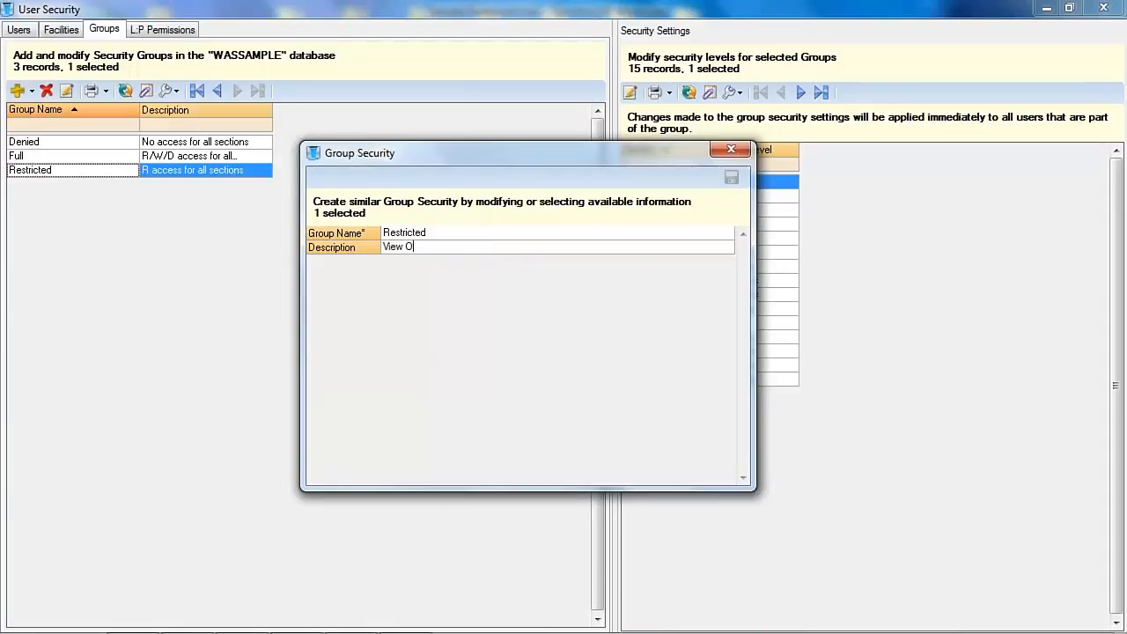
click(605, 328)
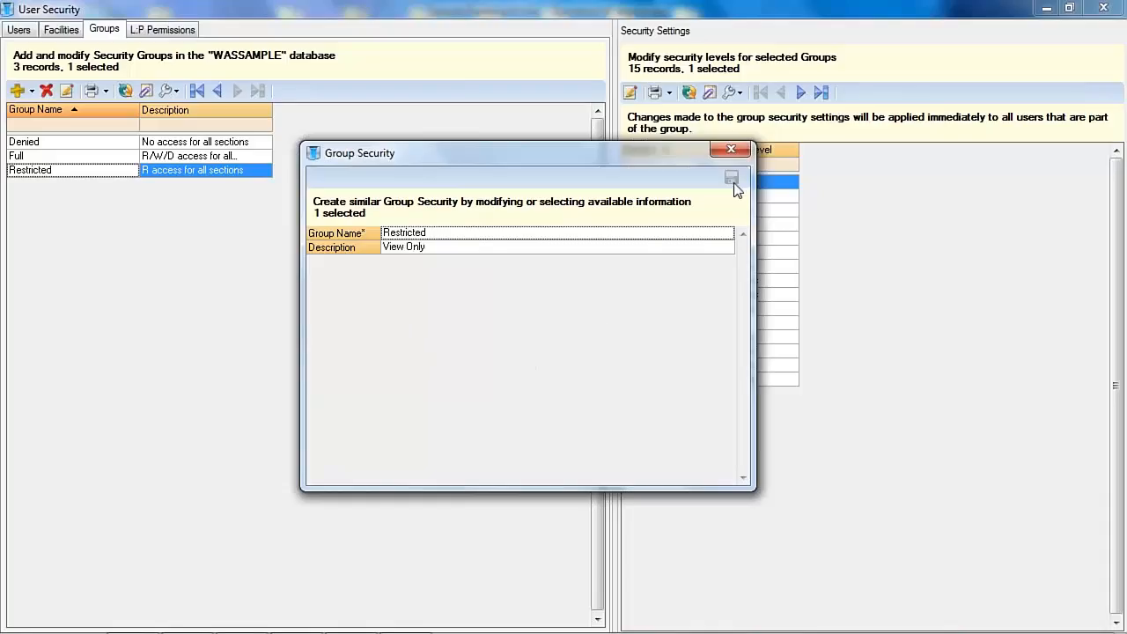
click(439, 231)
text(View)
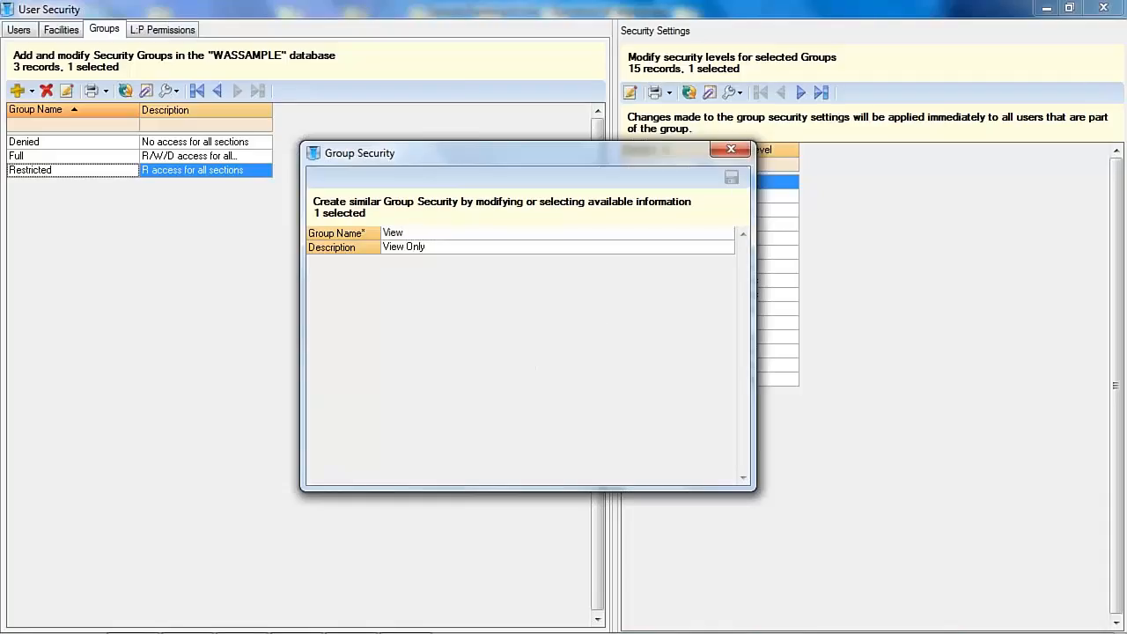
click(731, 177)
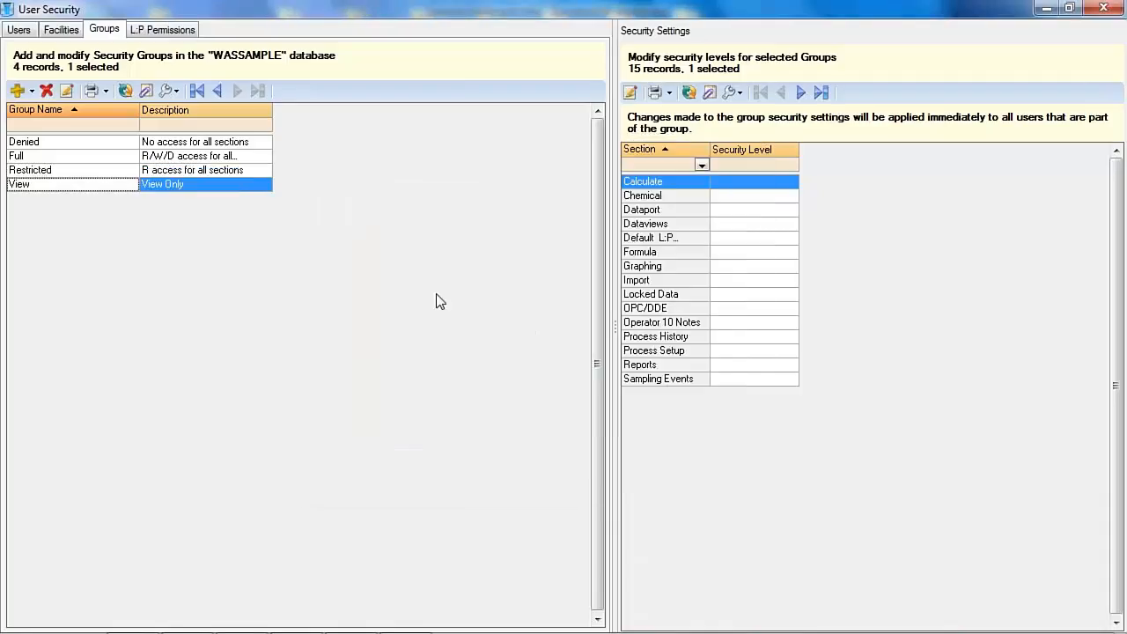
- Set the View group's security level to No Access for the Calculate and Chemical sections
click(781, 180)
click(790, 182)
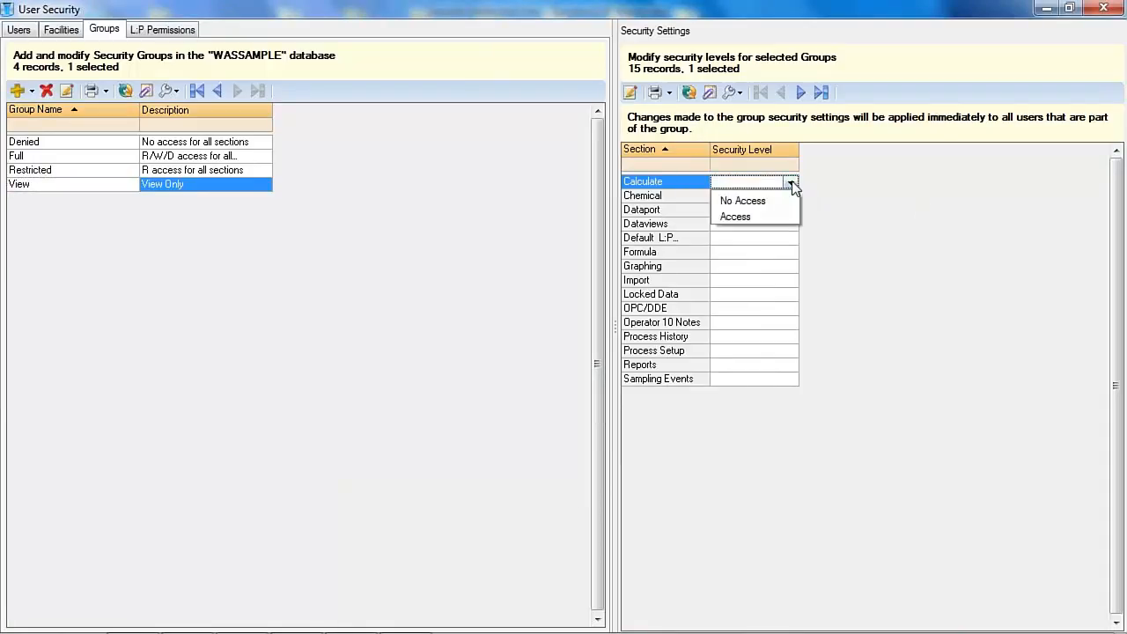
click(773, 203)
click(788, 197)
click(791, 198)
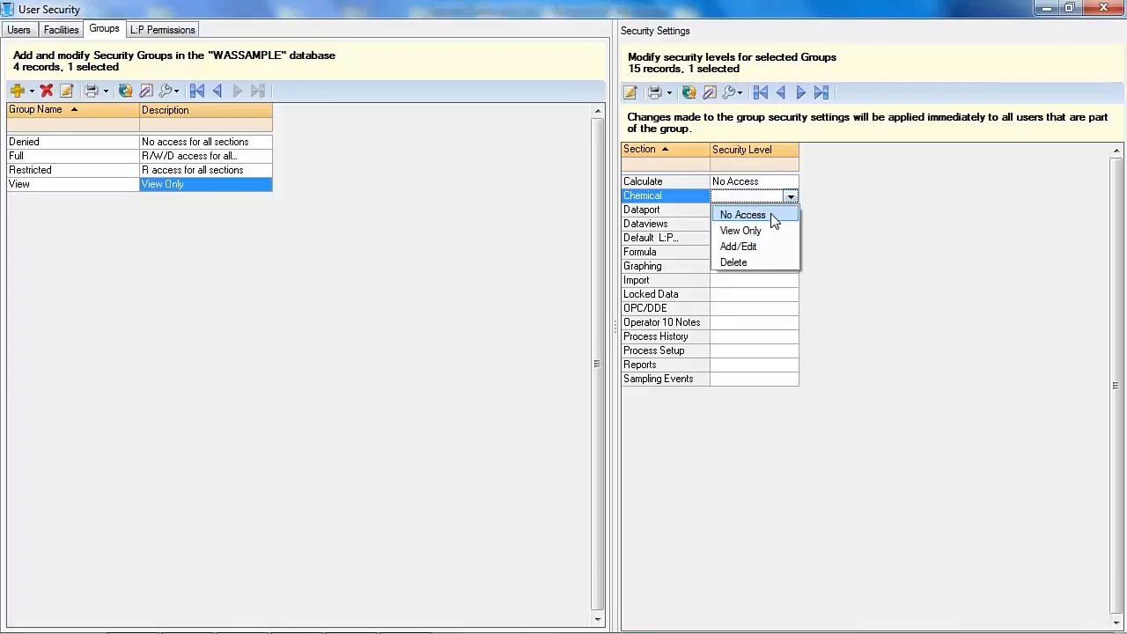
click(771, 215)
- Set the View group's Dataport, Dataviews and Default L:P sections to View Only
click(780, 212)
click(789, 211)
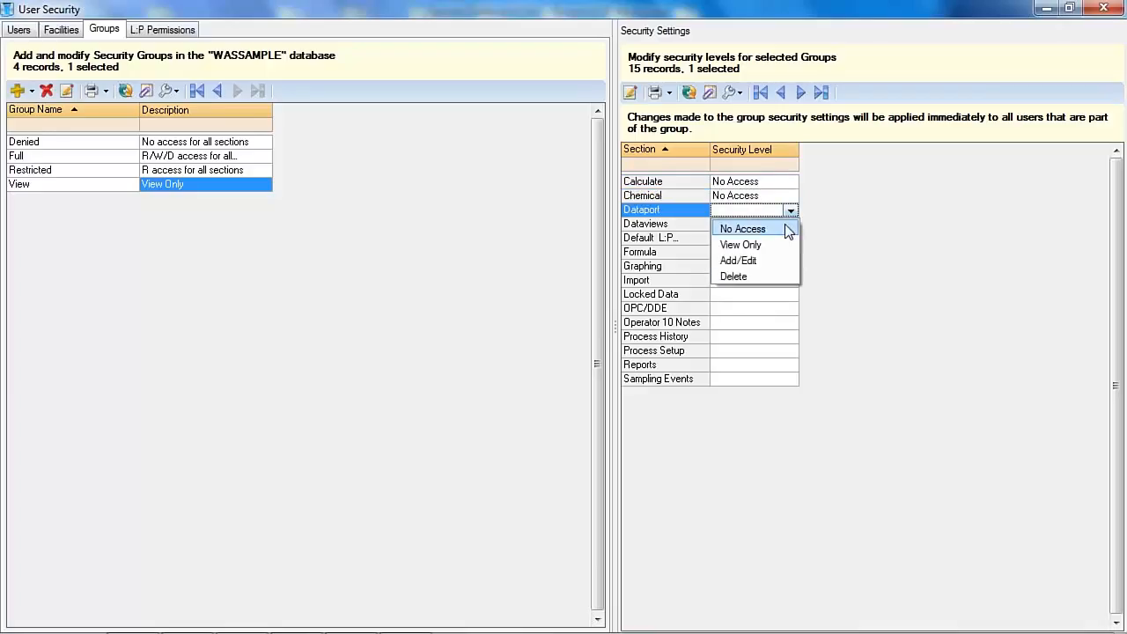
click(778, 246)
click(783, 225)
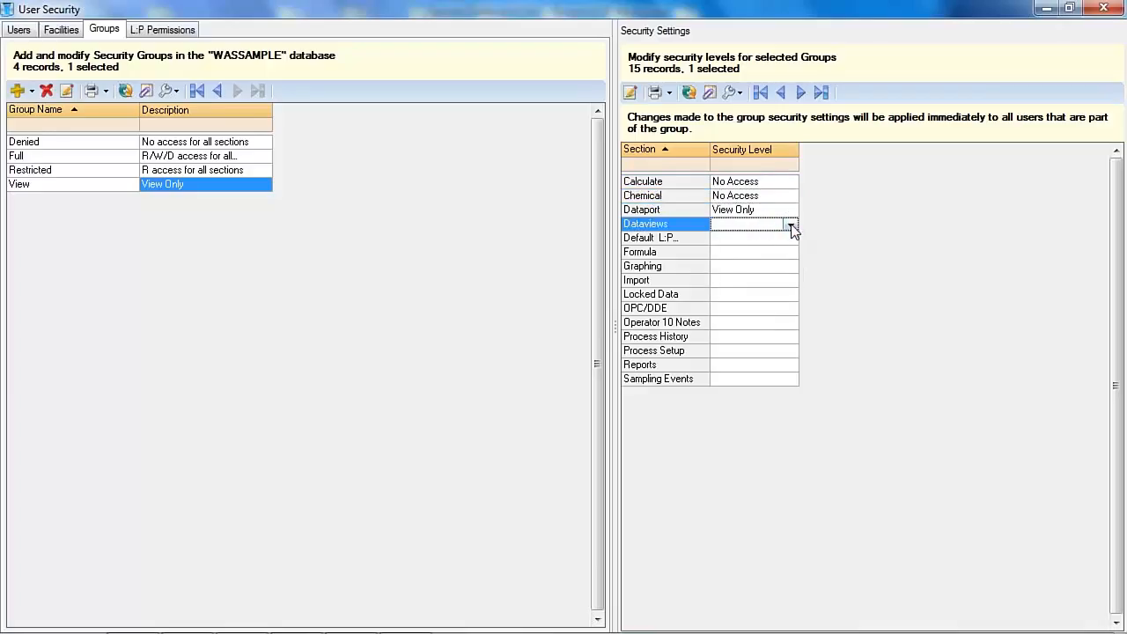
click(790, 225)
click(769, 260)
click(781, 239)
click(792, 239)
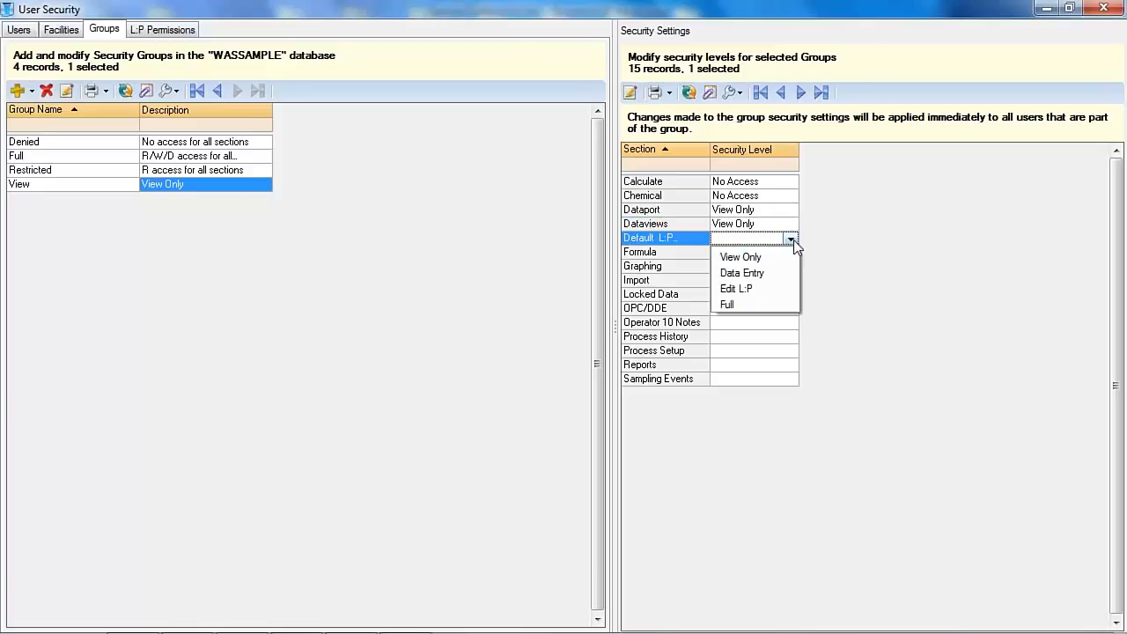
click(776, 265)
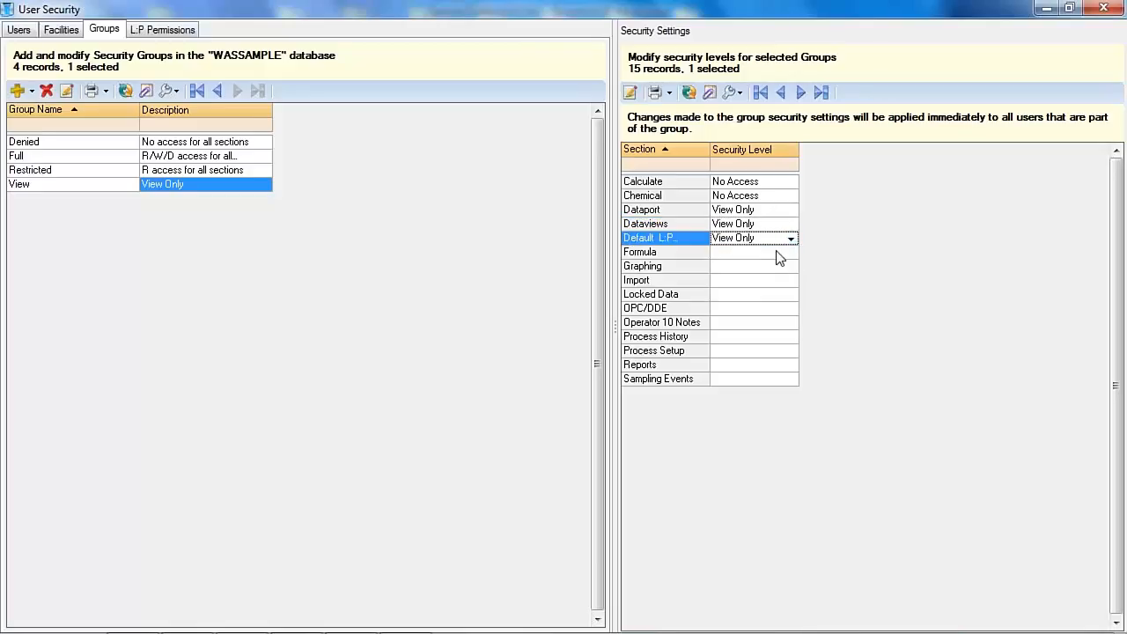
- Give the View group View Only security for the Formula and Graphing sections
click(788, 252)
click(790, 252)
click(769, 292)
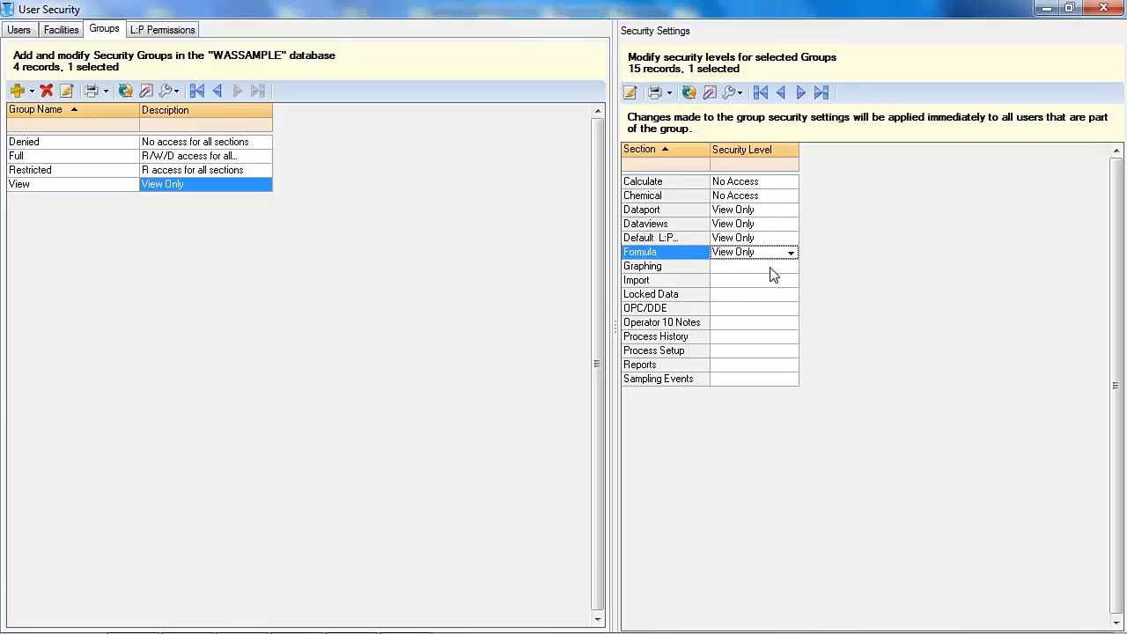
click(788, 267)
click(790, 267)
click(767, 301)
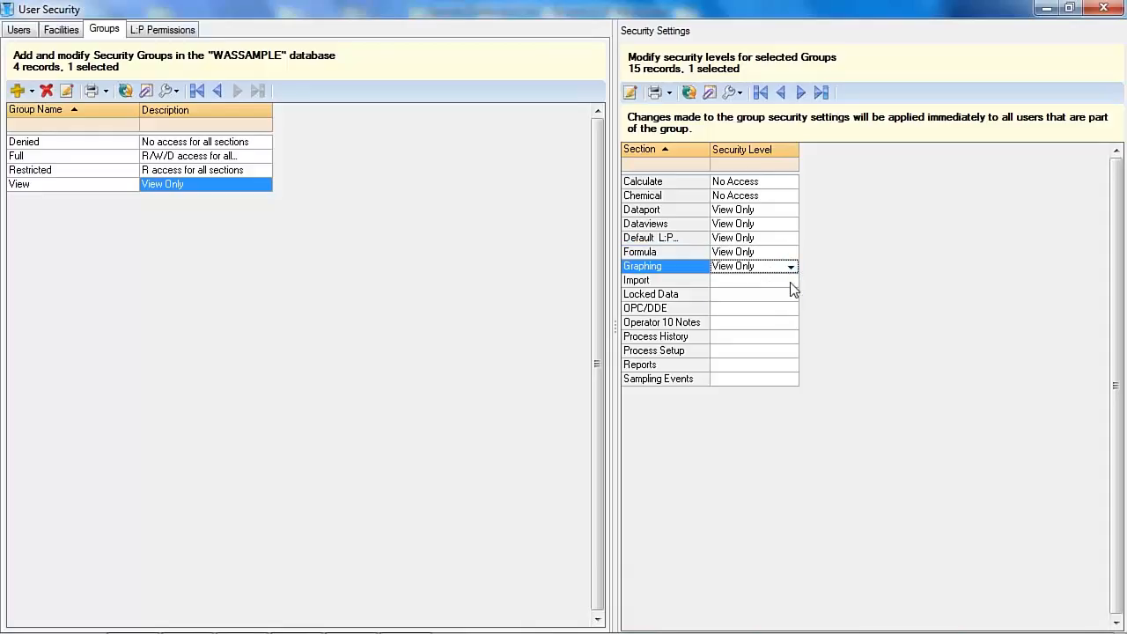
- Set the View group's Import and Locked Data sections to No Access
click(789, 282)
click(790, 281)
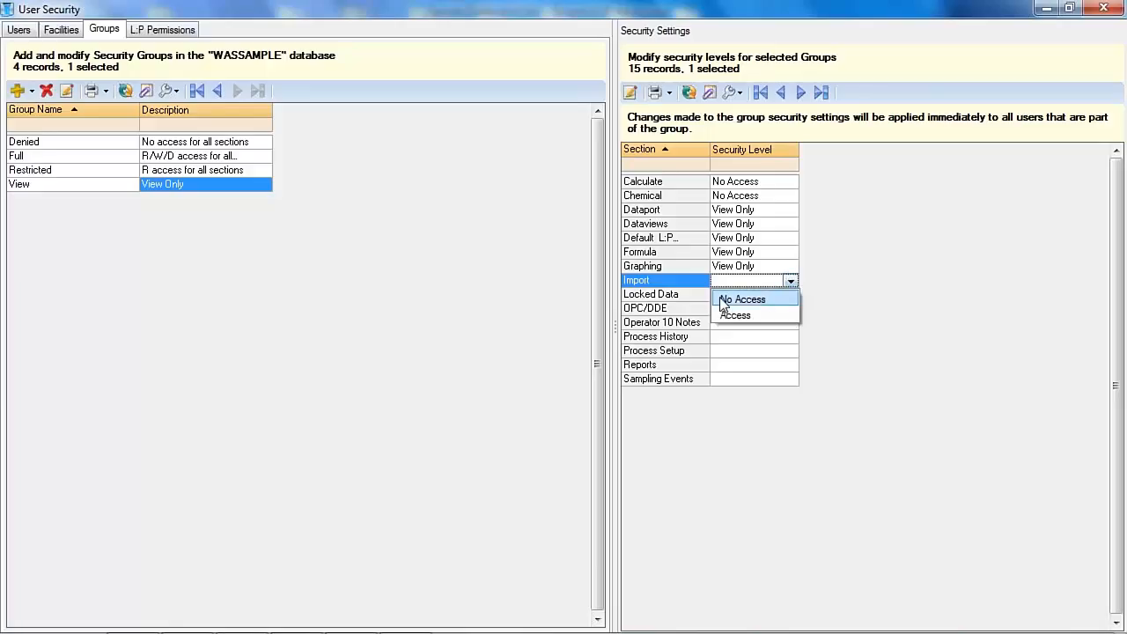
click(774, 301)
click(793, 295)
click(792, 295)
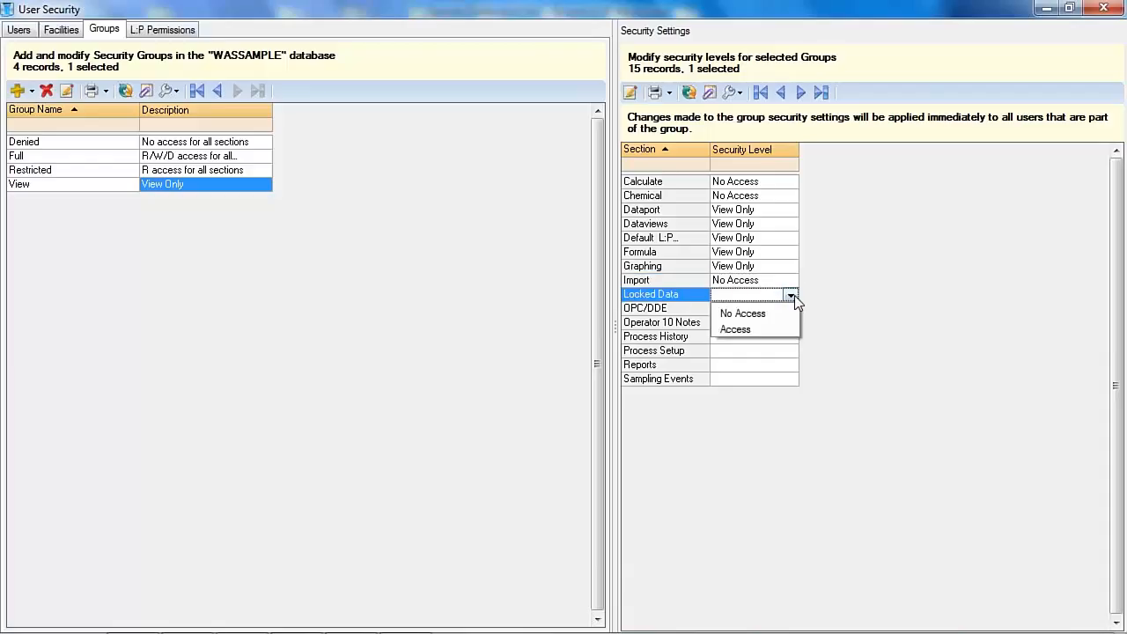
click(760, 315)
- Set the View group's OPC/DDE section to View Only and its Operator 10 Notes section to No Save
click(793, 308)
click(792, 308)
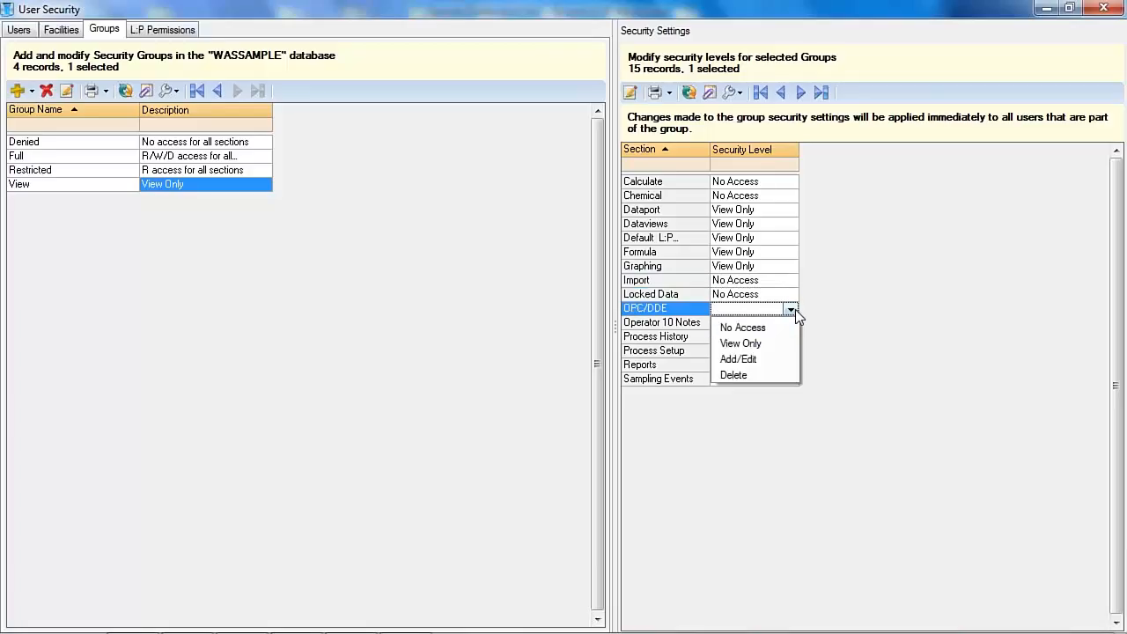
click(781, 342)
click(784, 324)
click(790, 323)
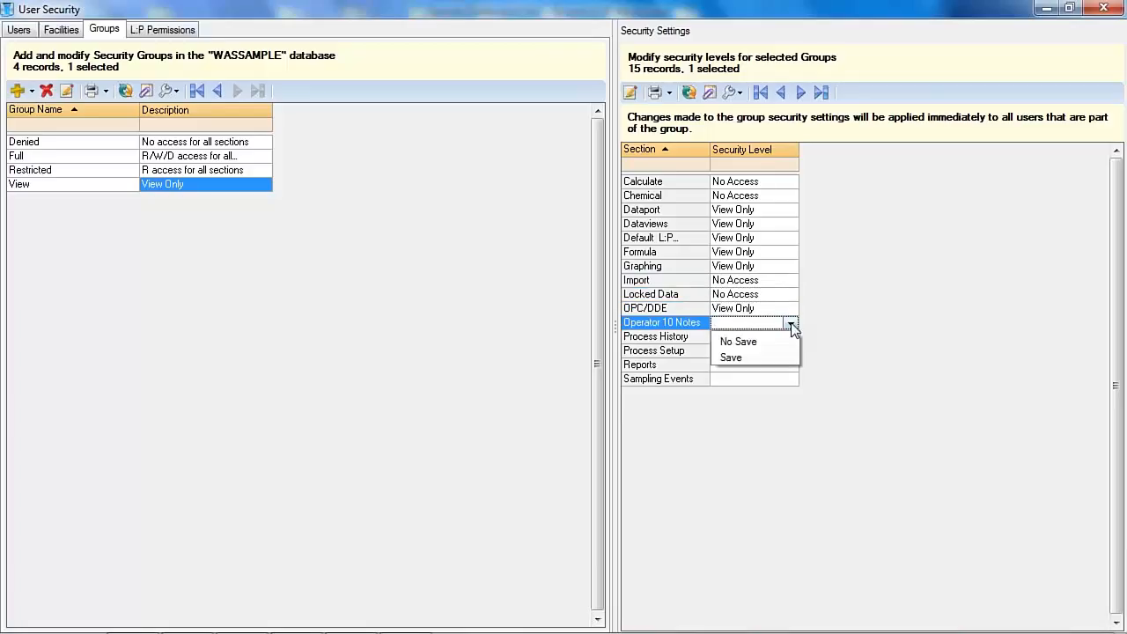
click(770, 344)
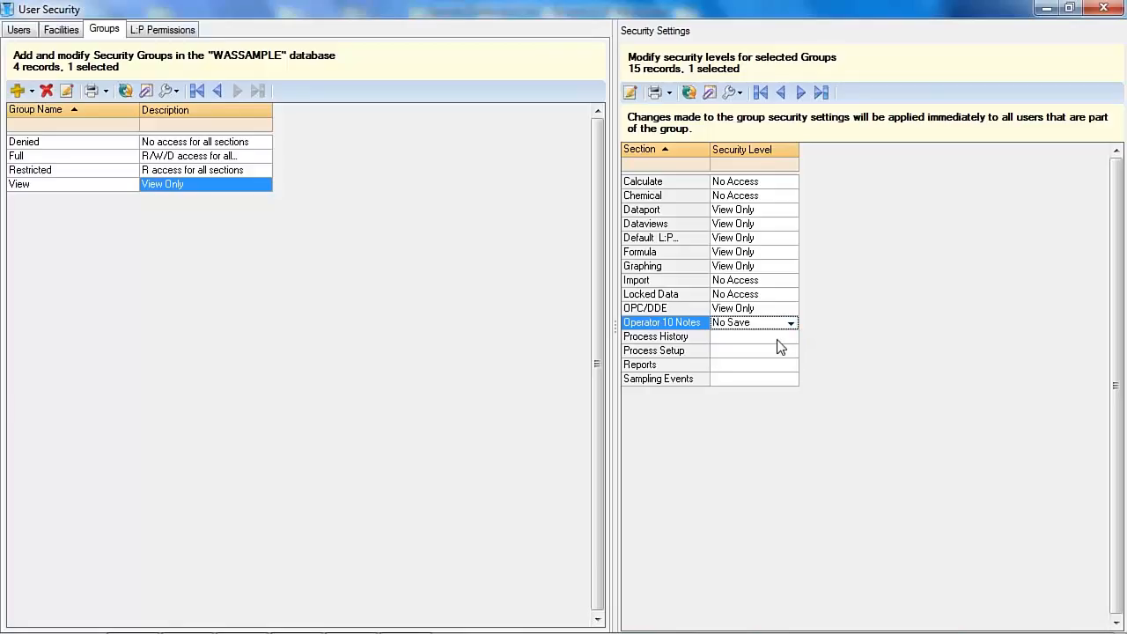
- Give the View group View Only security for the Process History and Process Setup sections
click(786, 338)
click(789, 338)
click(782, 371)
click(786, 353)
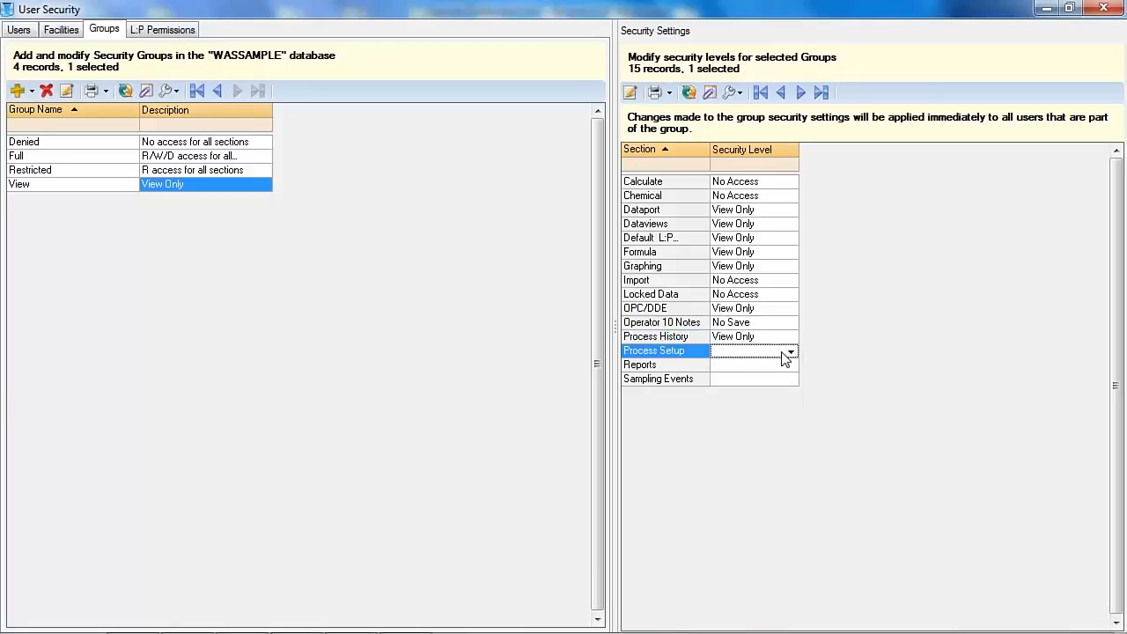
click(790, 351)
click(773, 386)
- Set the View group's Reports section to View Only and choose a security level for Sampling Events
click(786, 365)
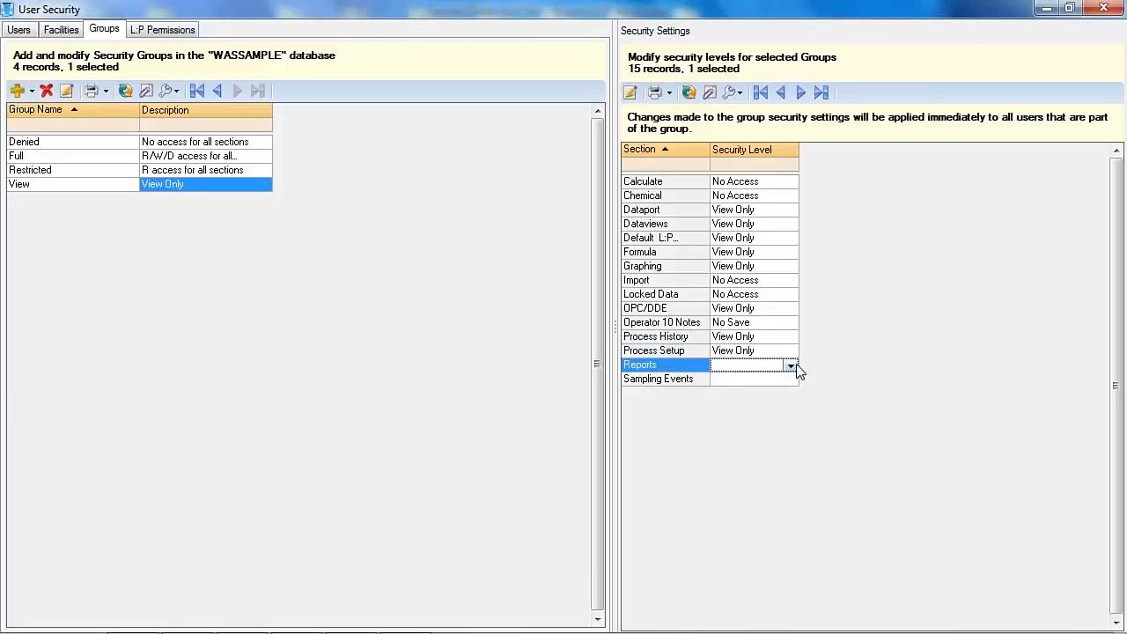
click(791, 365)
click(767, 399)
click(786, 379)
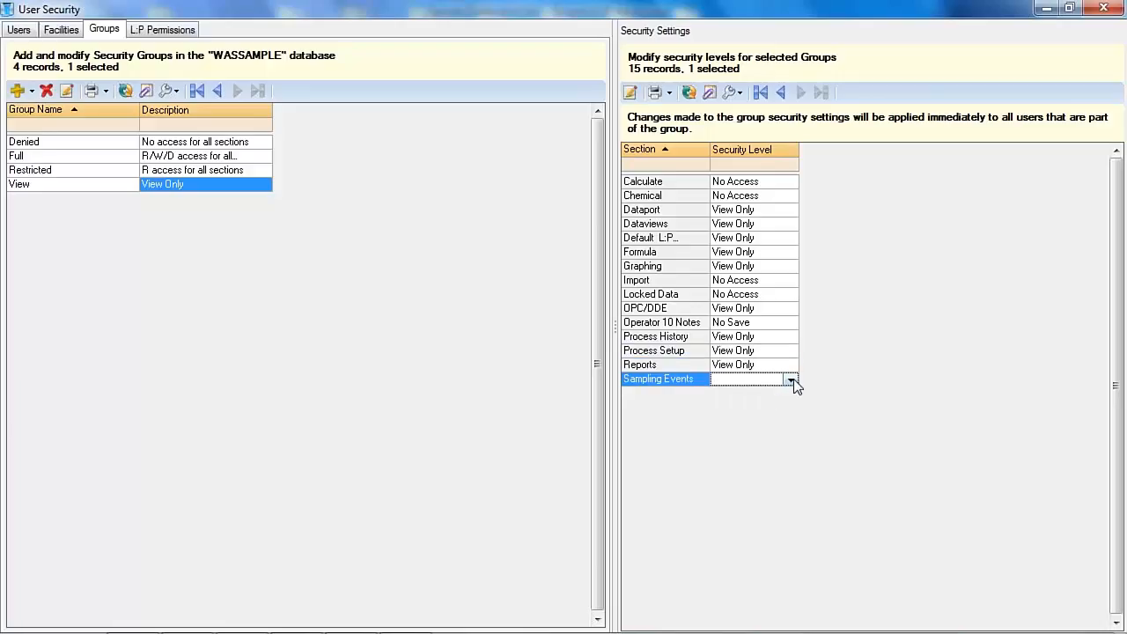
click(791, 379)
click(768, 400)
- Check which groups can be assigned to the restricted Admin user at the facility, and return to the security groups
click(62, 30)
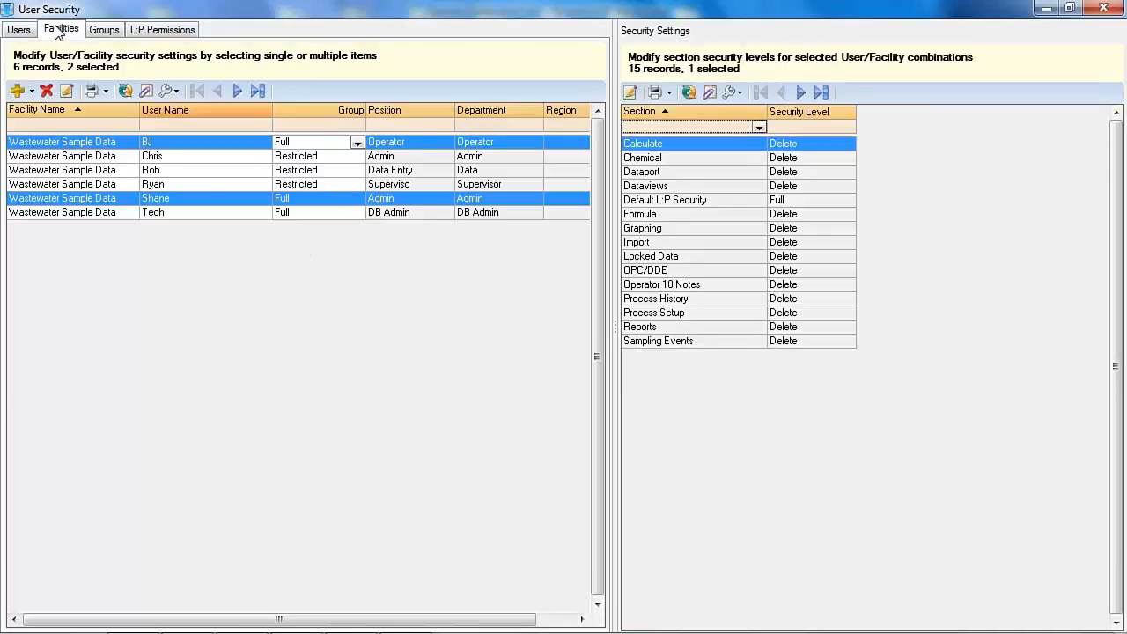
click(100, 32)
click(65, 32)
click(344, 158)
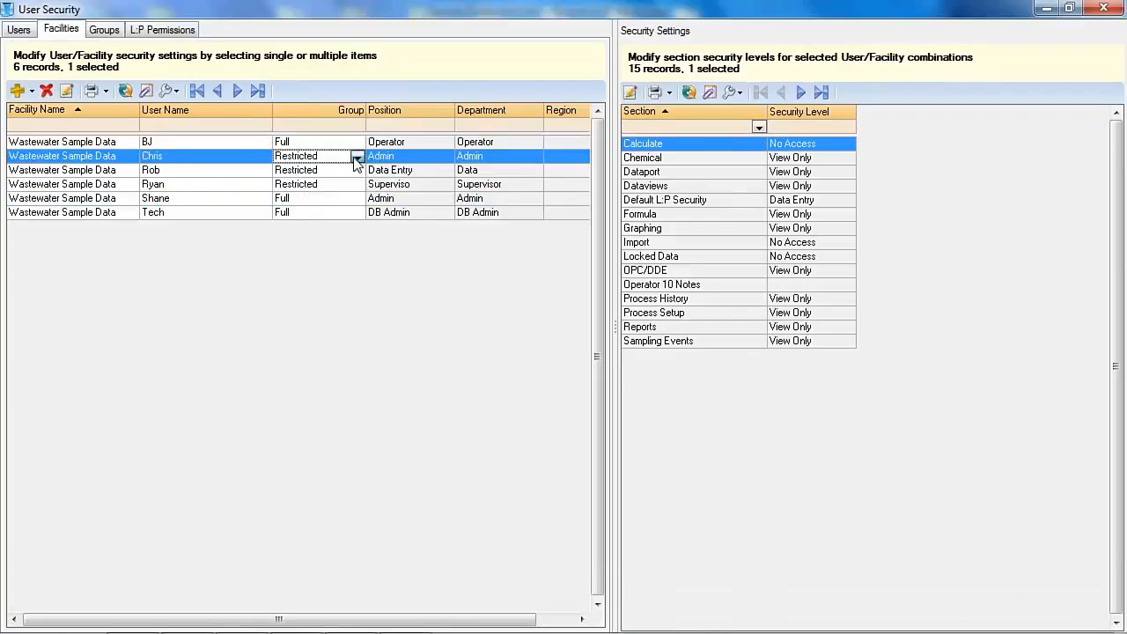
click(357, 157)
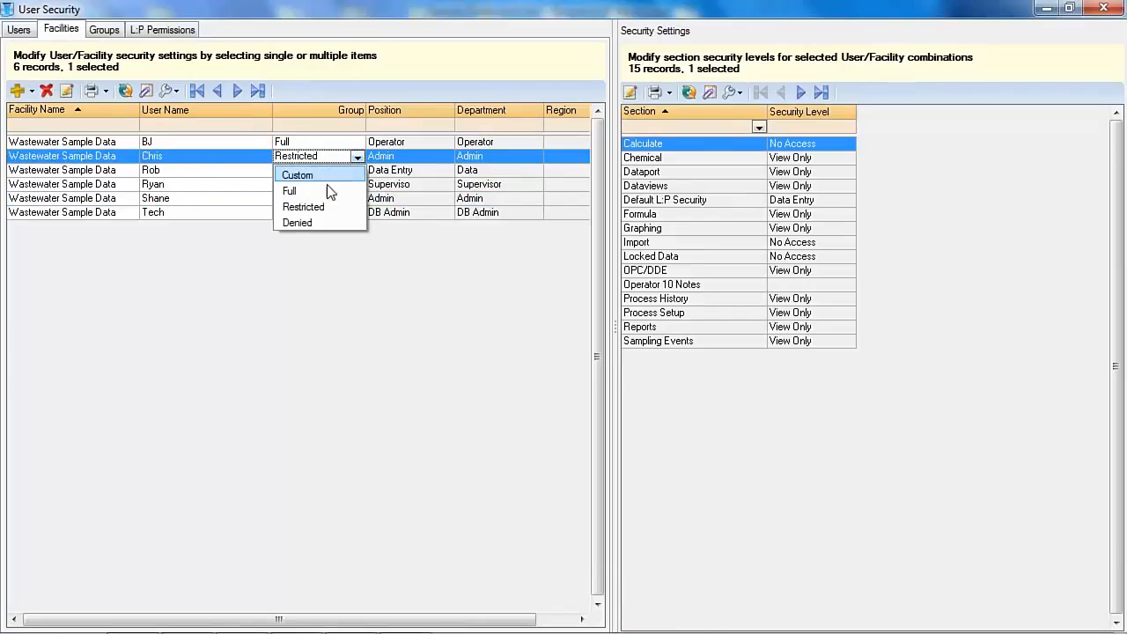
click(333, 269)
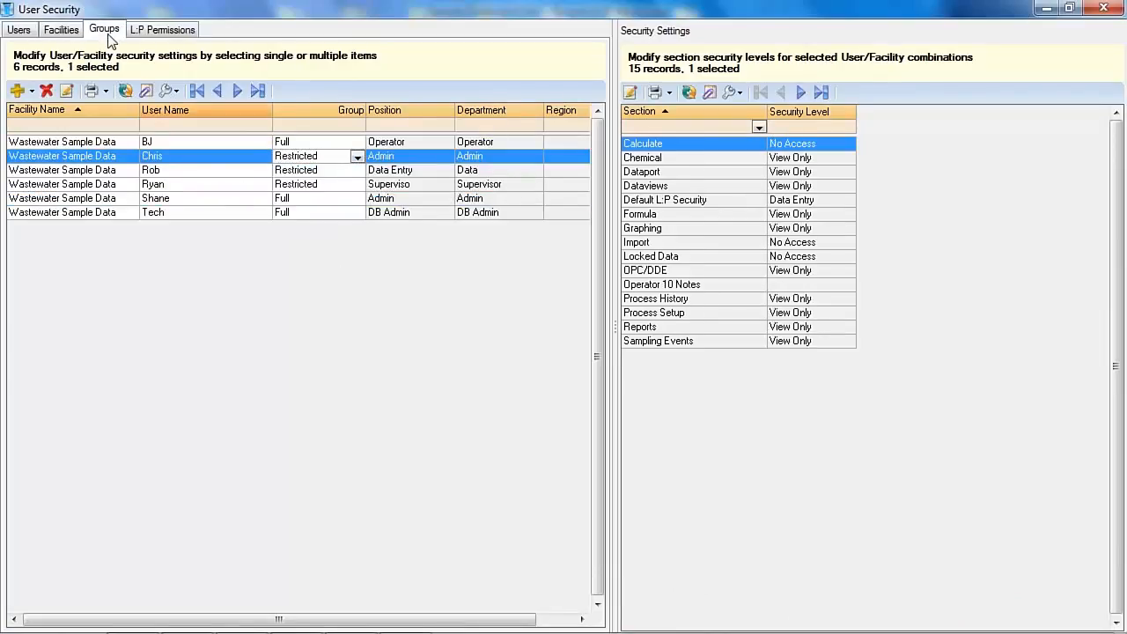
click(109, 35)
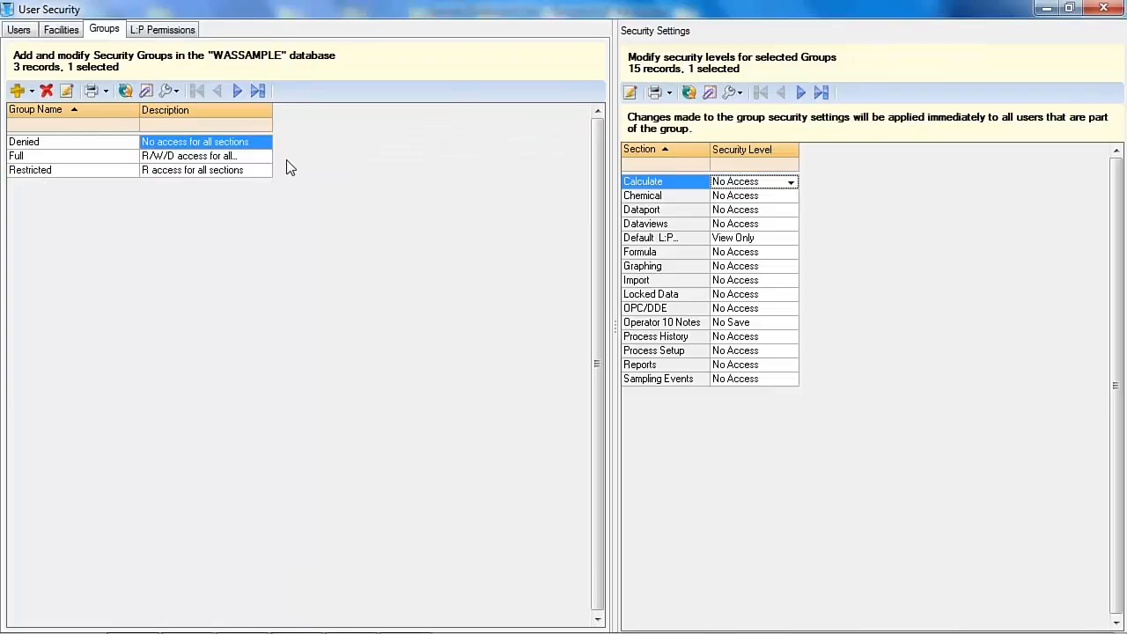
- In the location:parameter permissions, set the Data Entry user's security level for Cake ~BArsenic Slg to Edit L:P
click(162, 33)
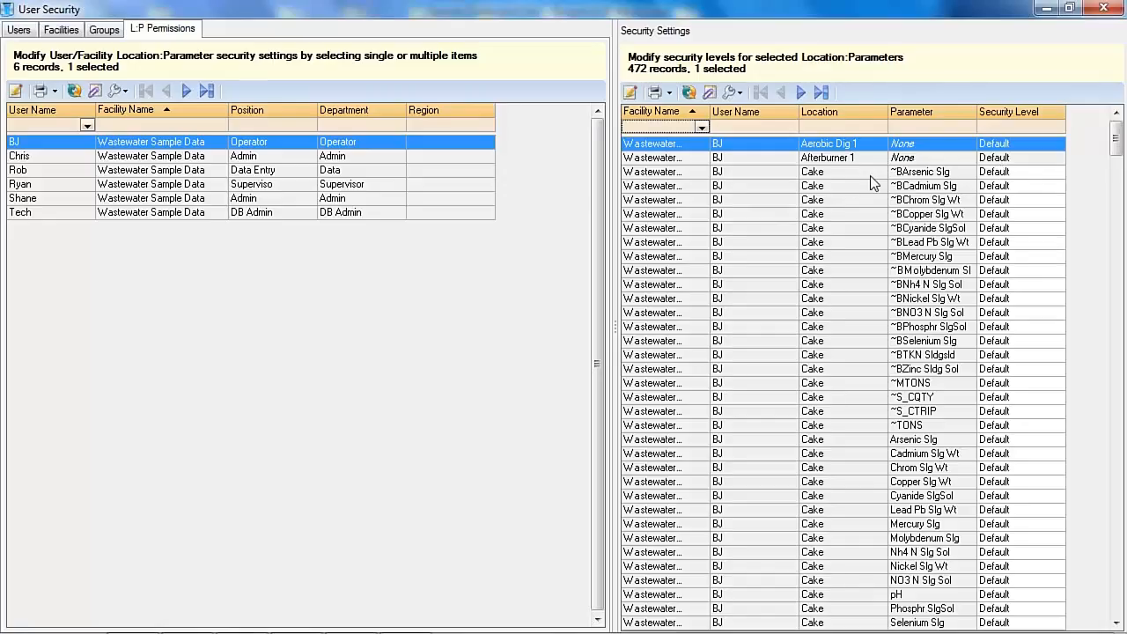
click(758, 177)
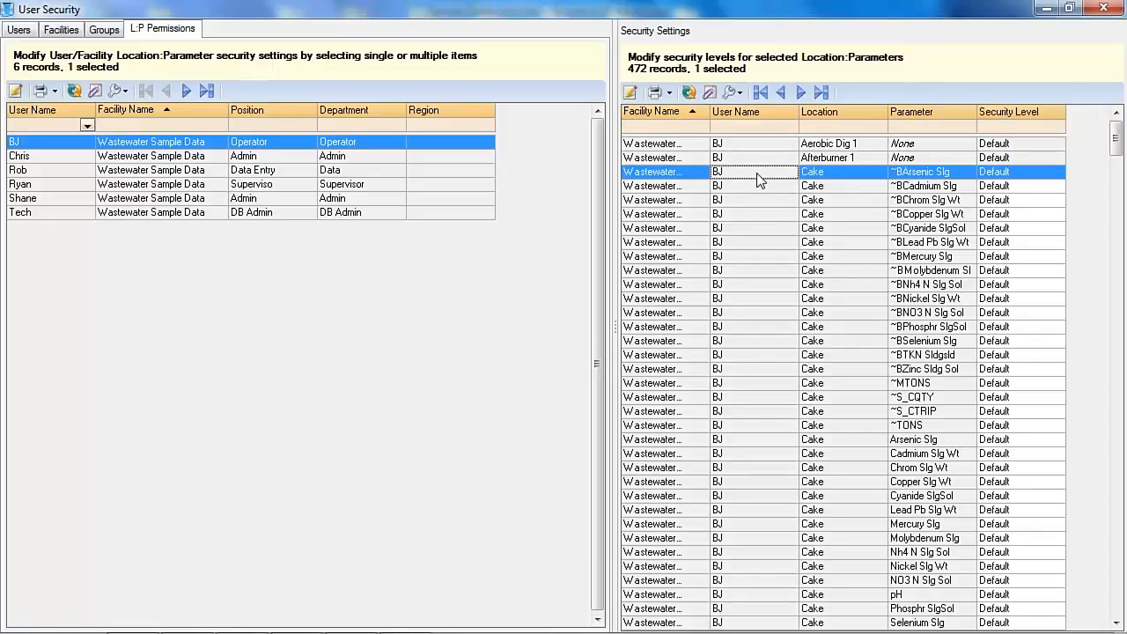
click(129, 174)
click(1026, 176)
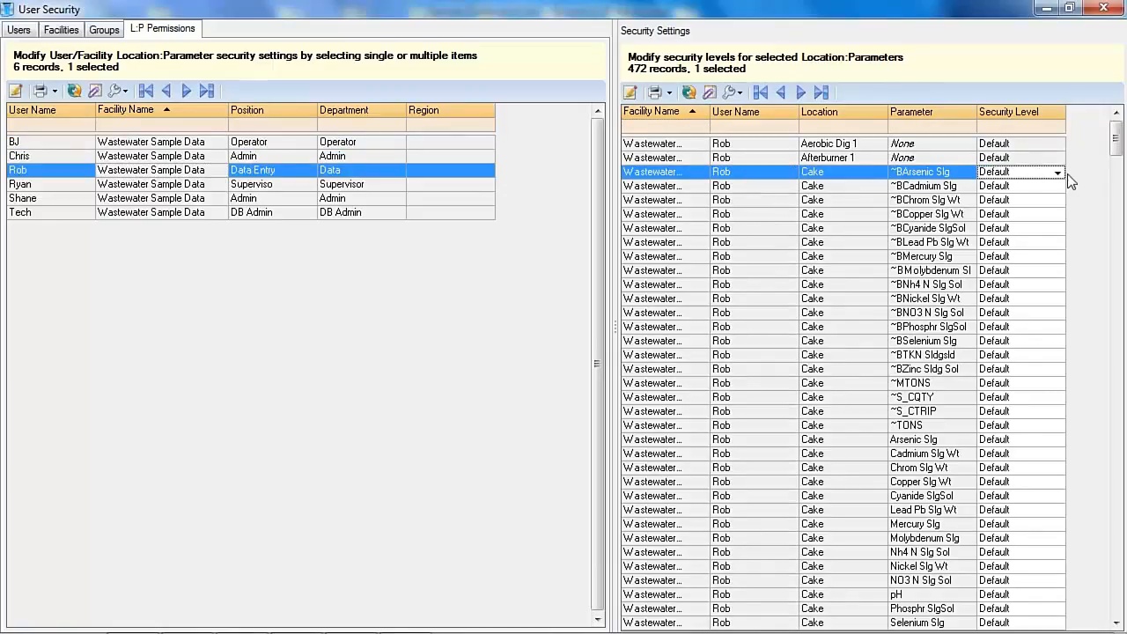
click(1057, 173)
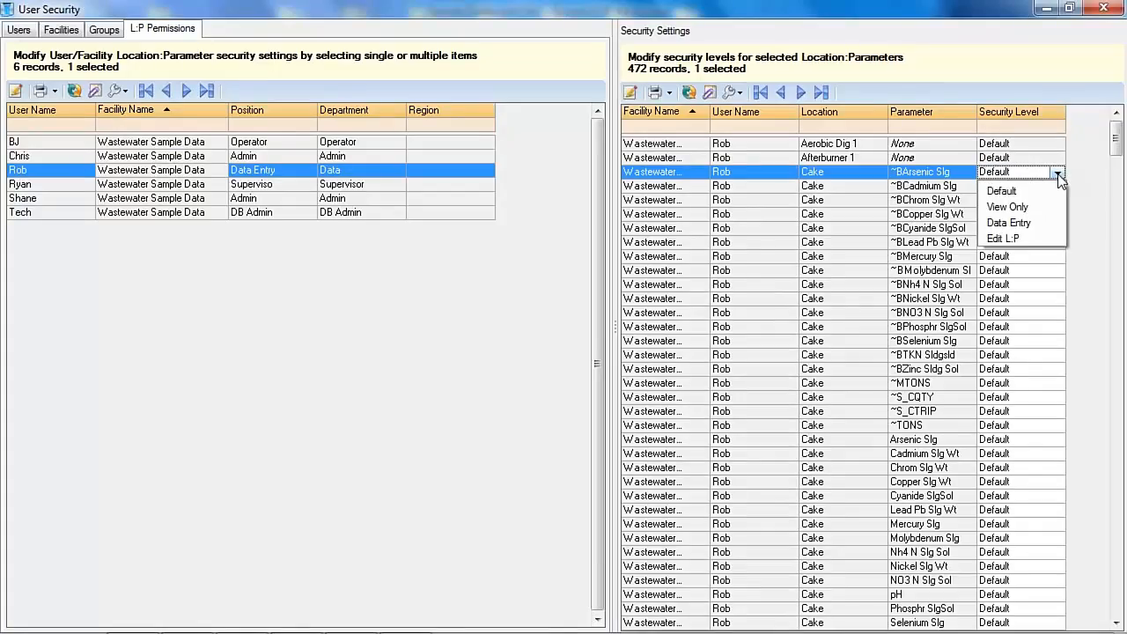
click(1043, 238)
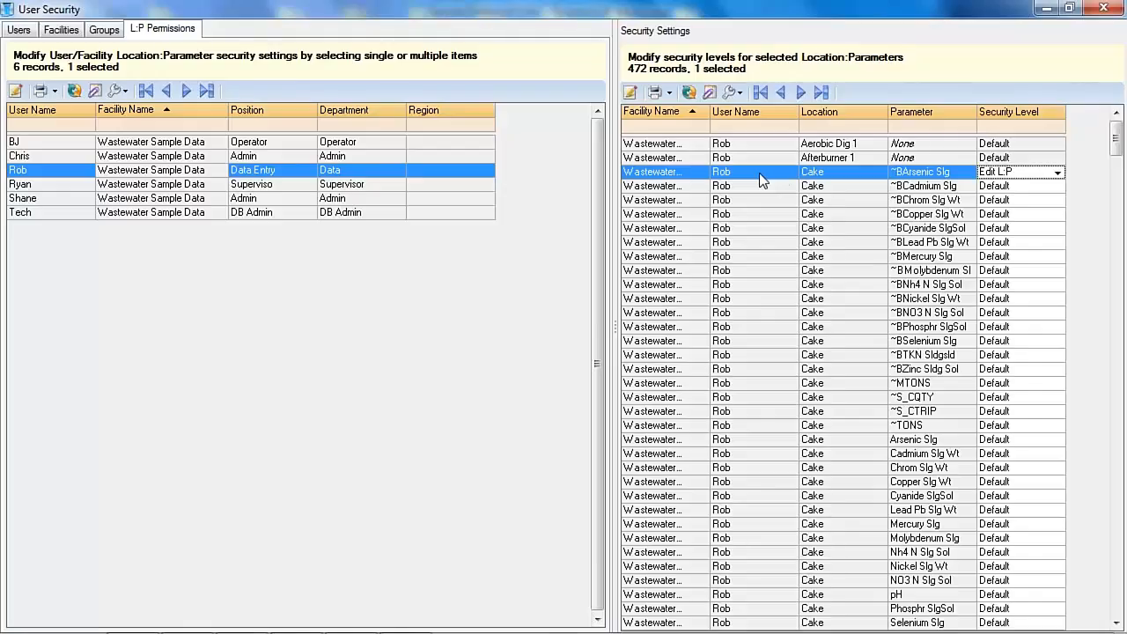
- Filter the Data Entry user's location:parameter list by location "plant eff" and parameter "~l"
click(744, 127)
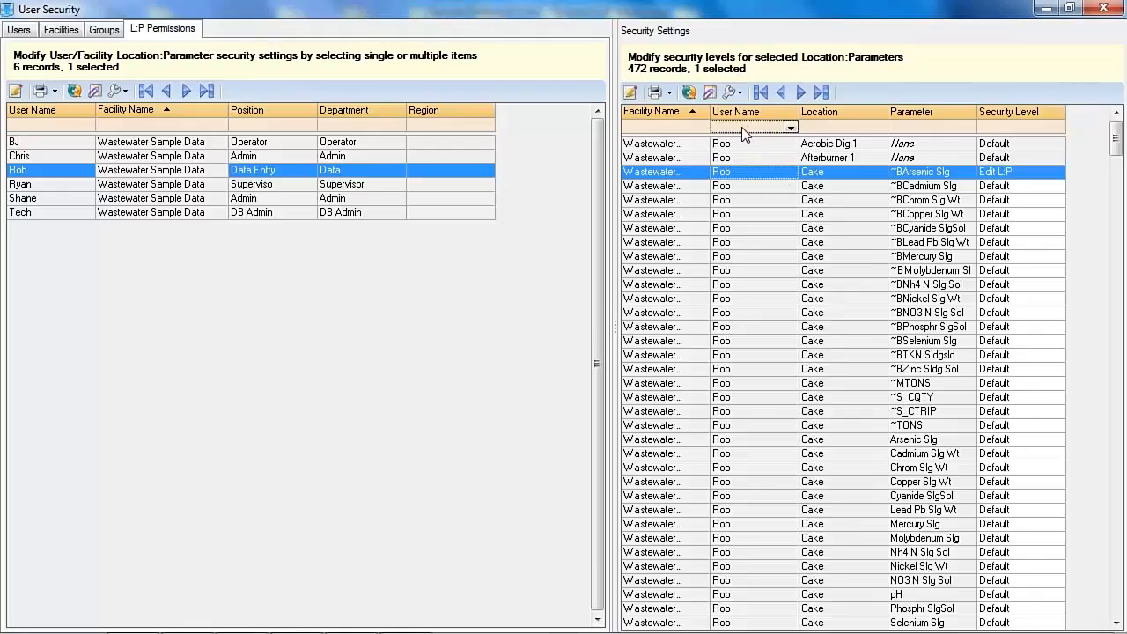
click(819, 128)
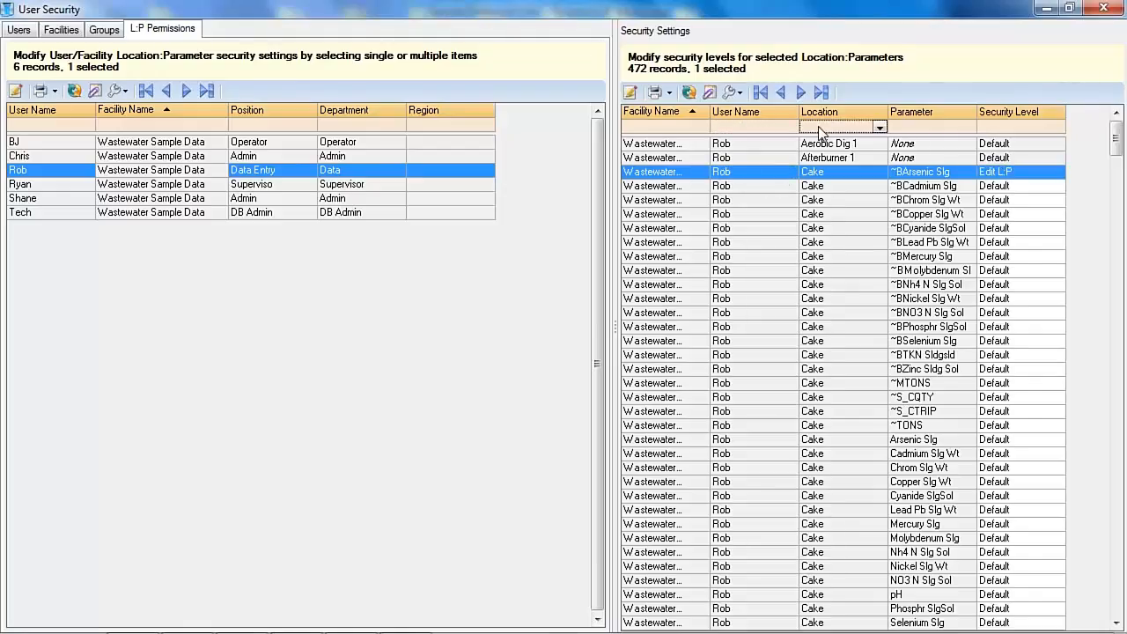
click(818, 129)
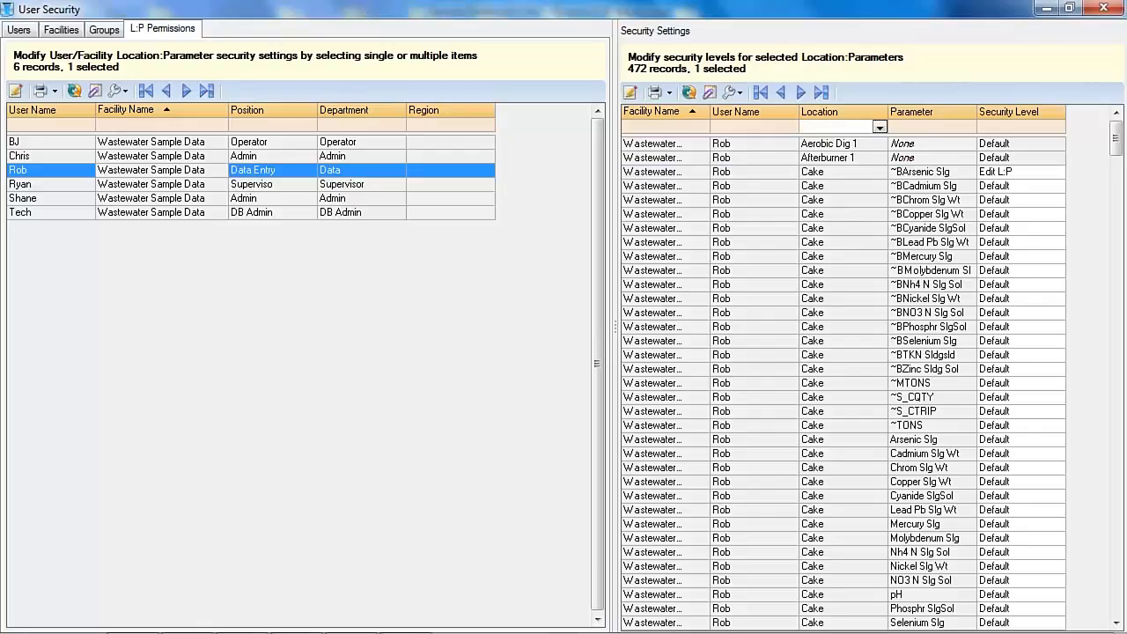
text(pla)
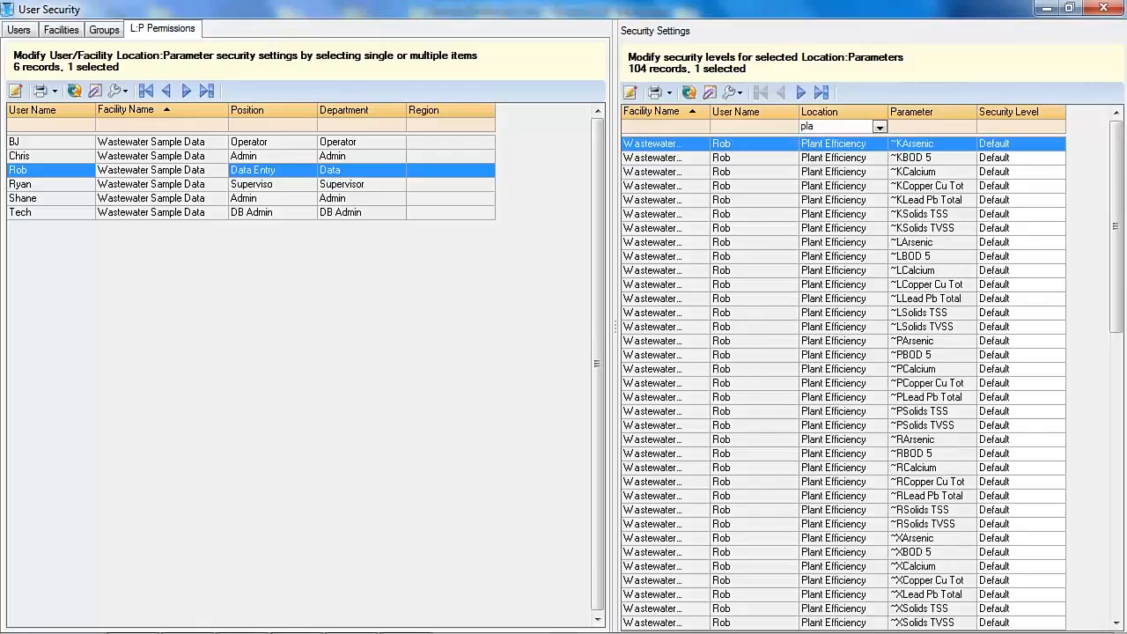
text(nt eff)
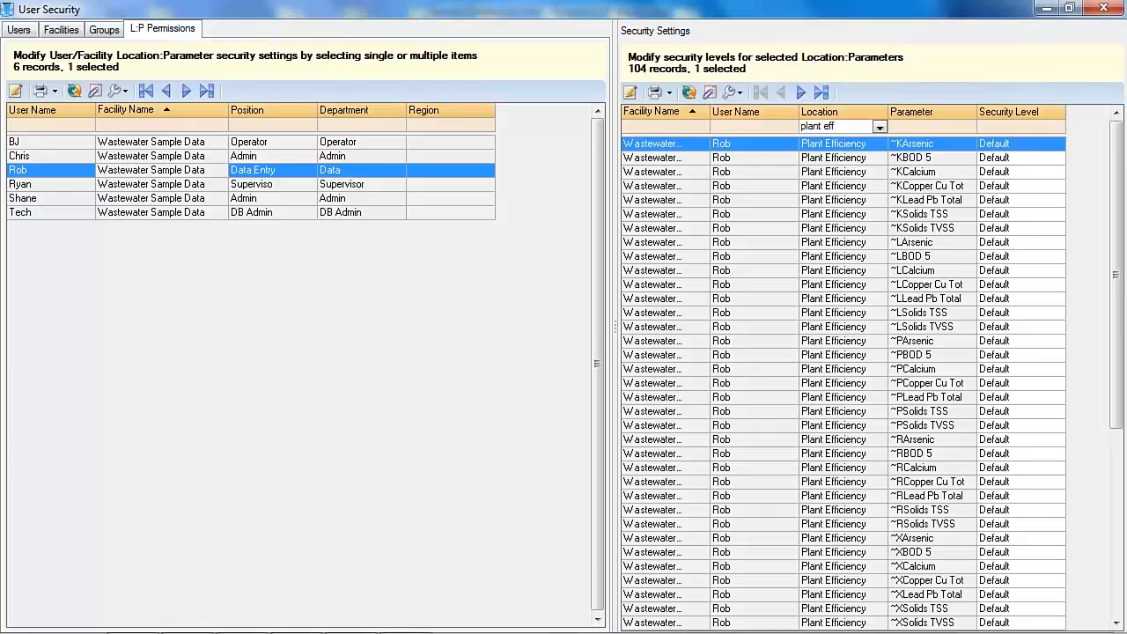
click(911, 125)
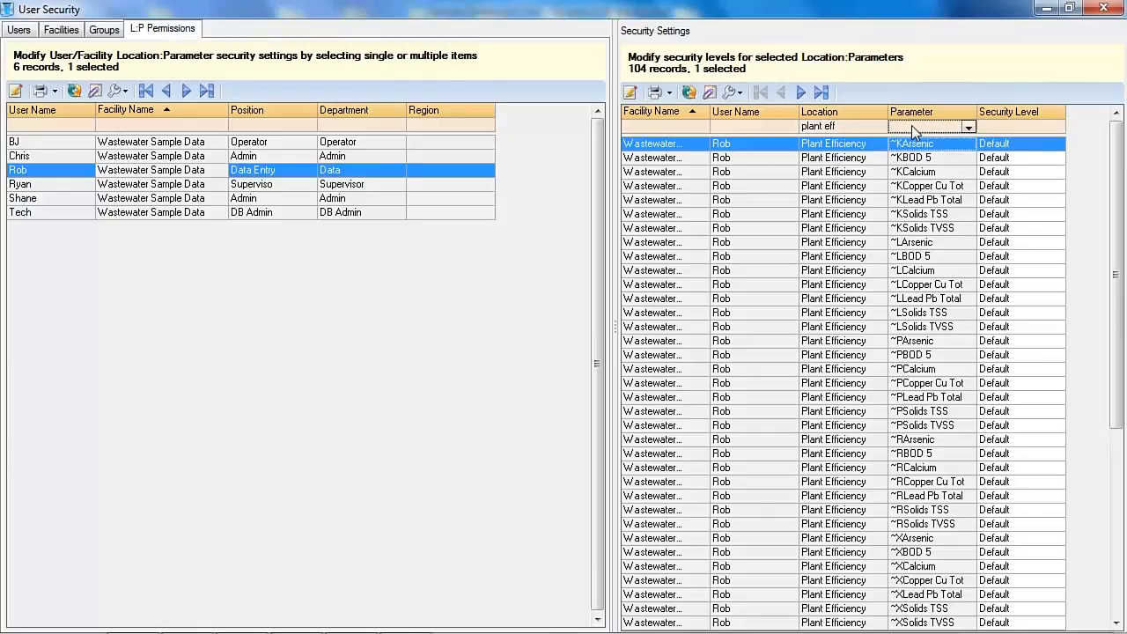
click(914, 125)
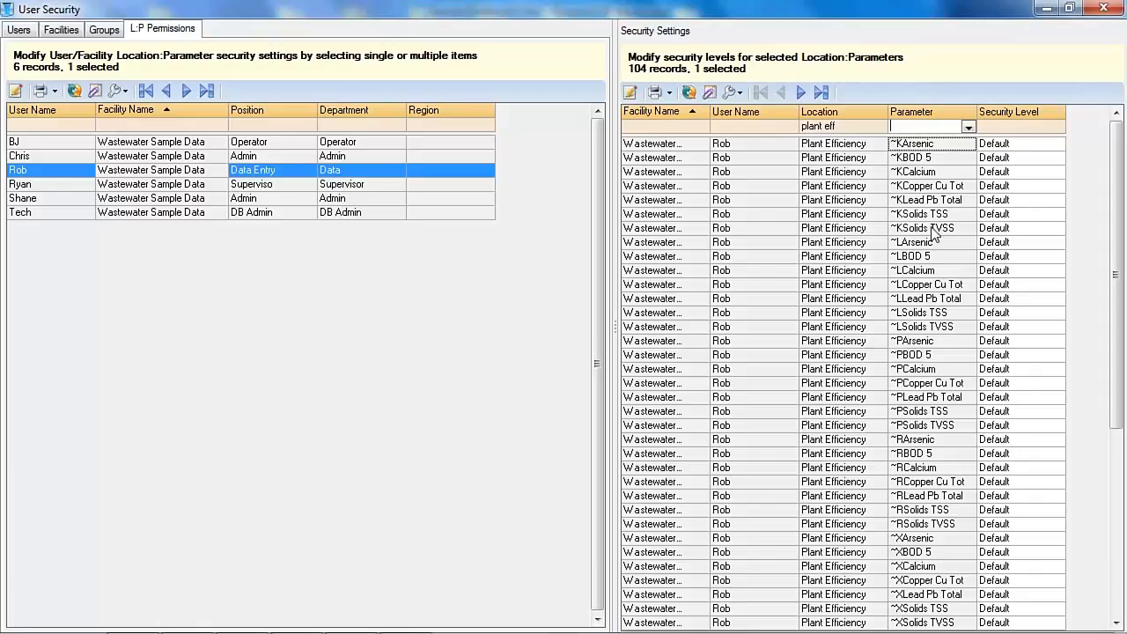
text(~l)
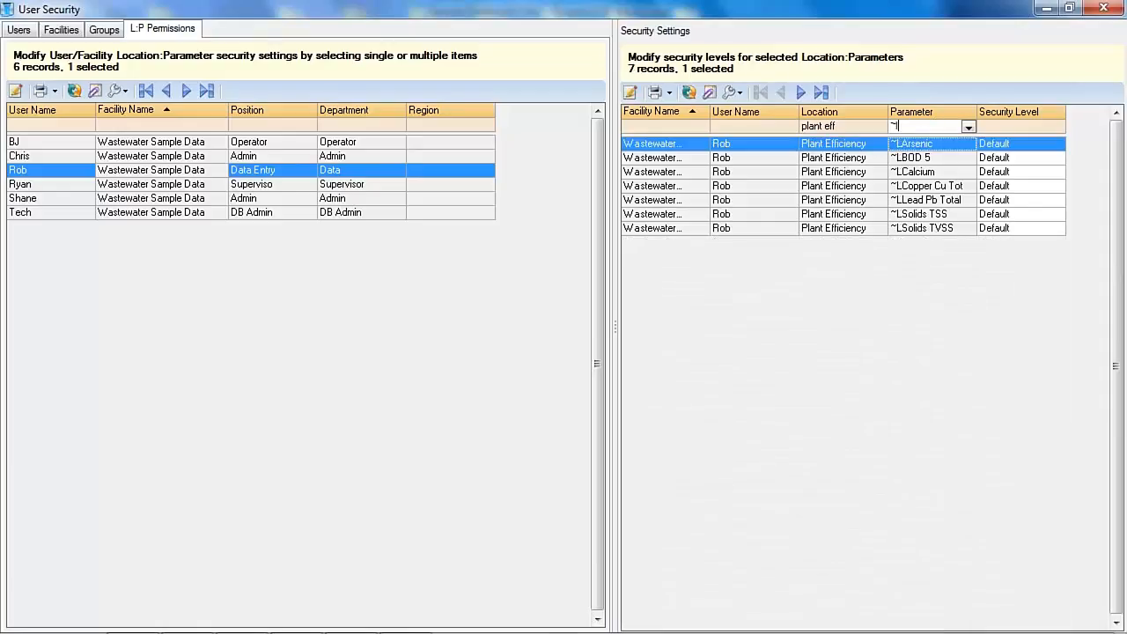
- Set the security level of all filtered Plant Efficiency ~L parameters to Data Entry in one batch edit and save it
drag(848, 147, 862, 226)
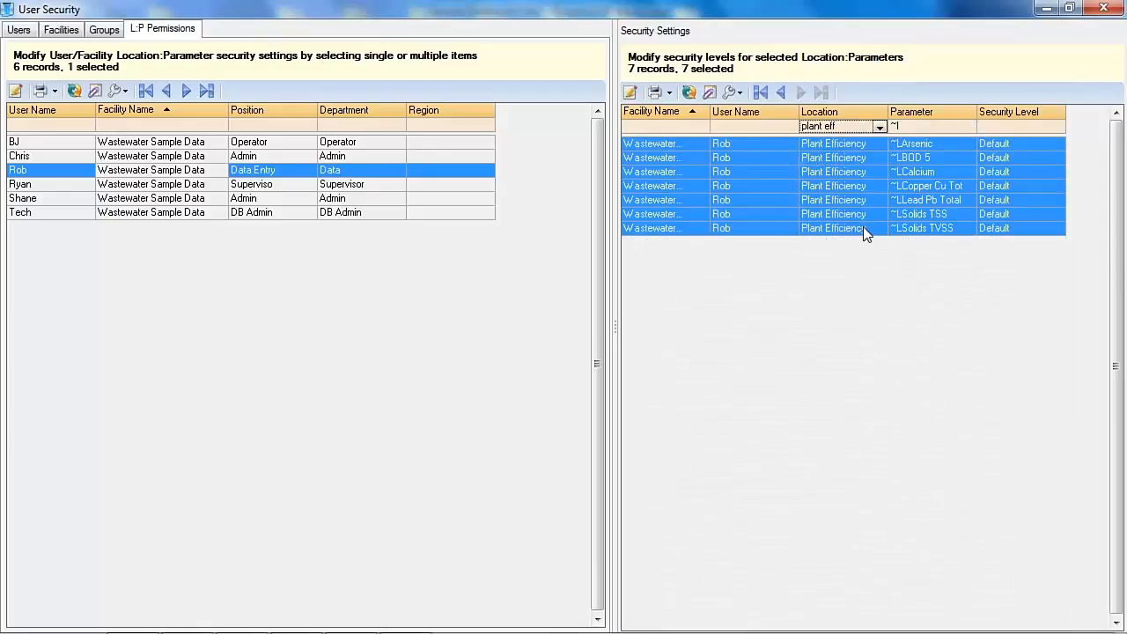
click(631, 92)
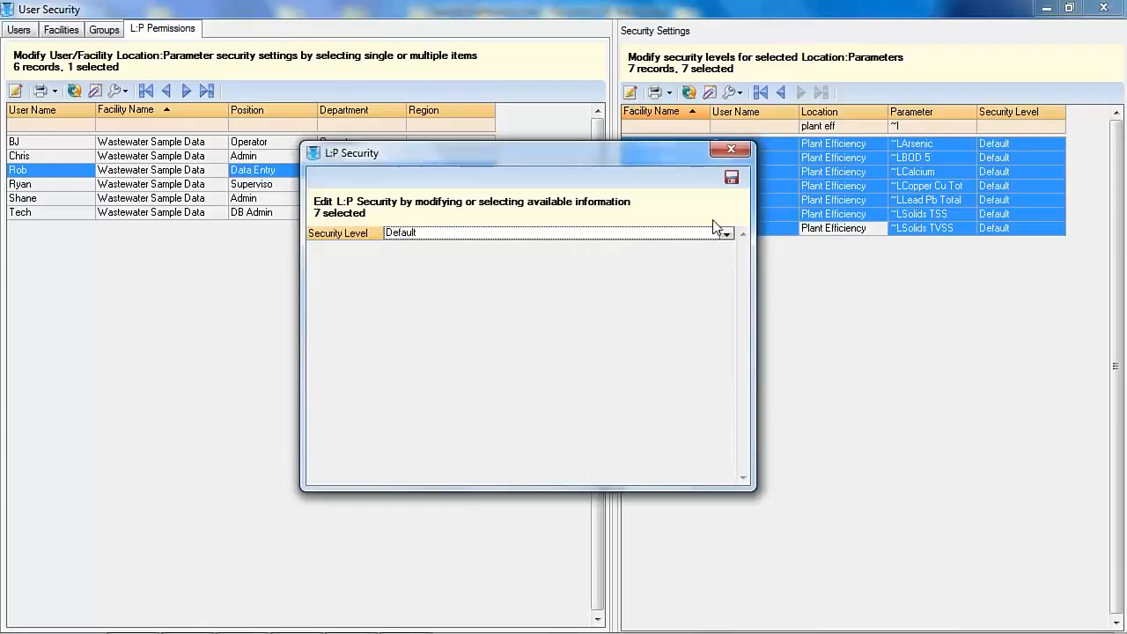
click(727, 235)
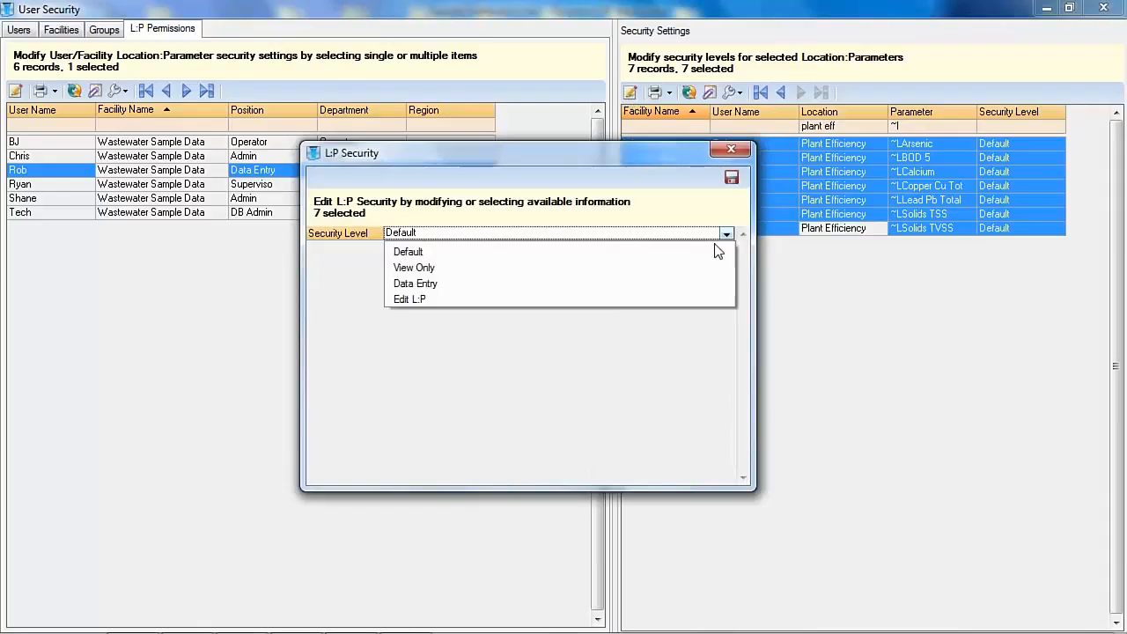
click(502, 283)
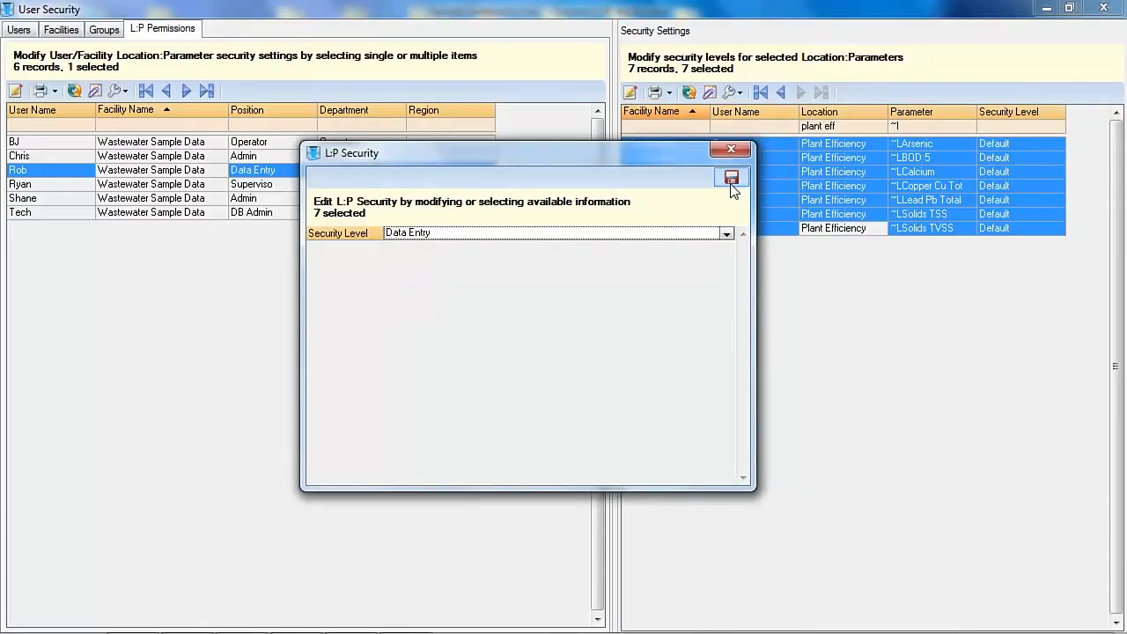
click(731, 180)
click(632, 279)
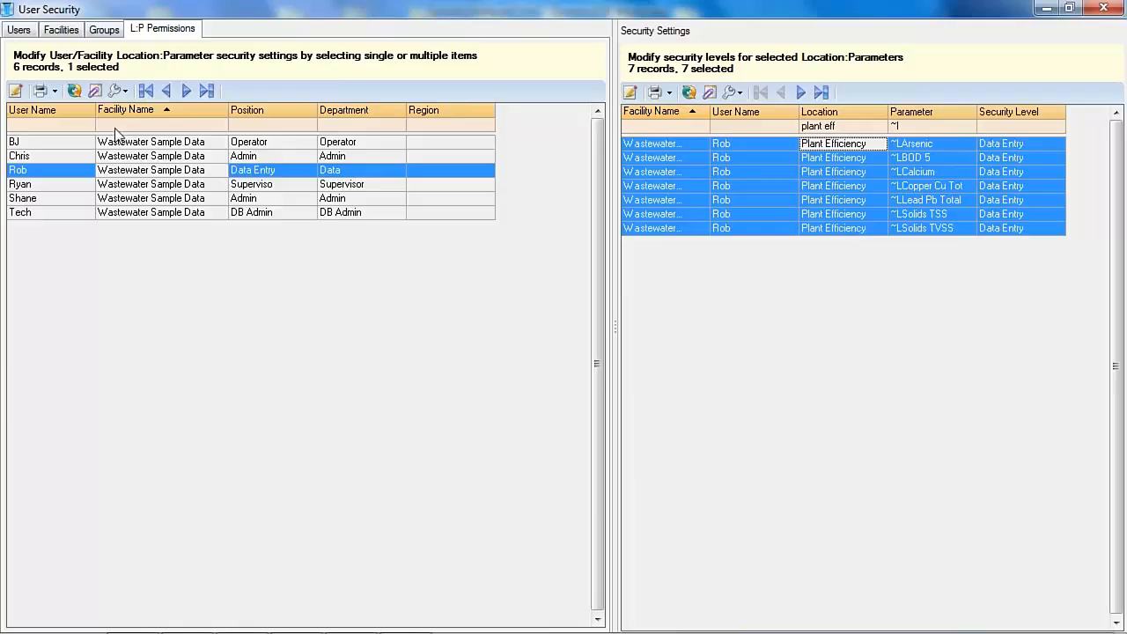
- Return to the users list and close the User Security window
click(23, 33)
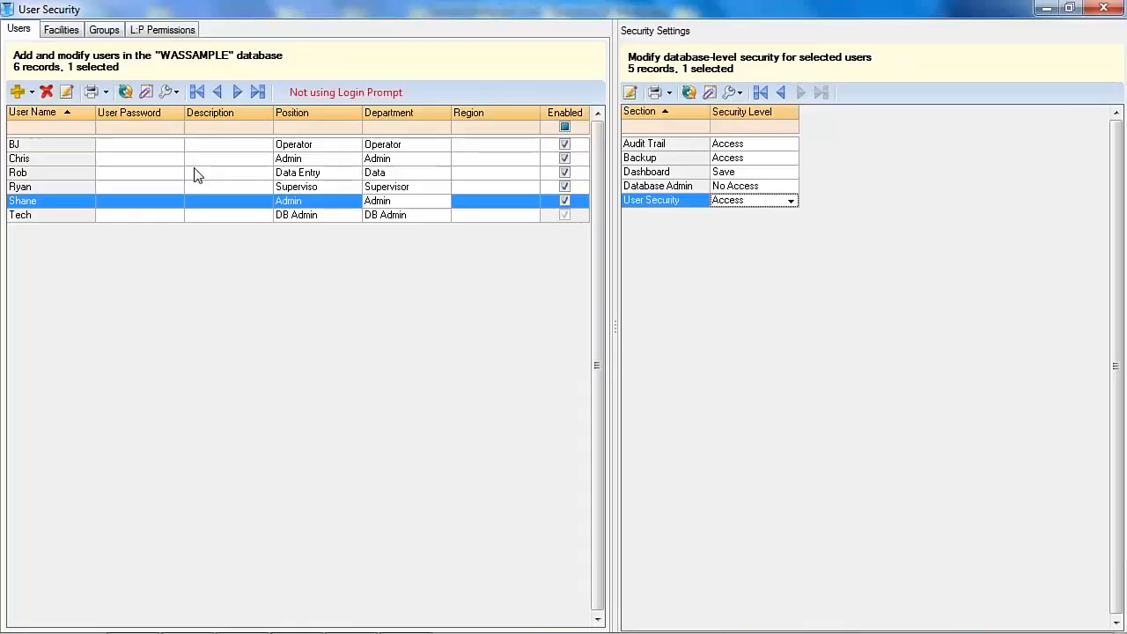
click(1045, 10)
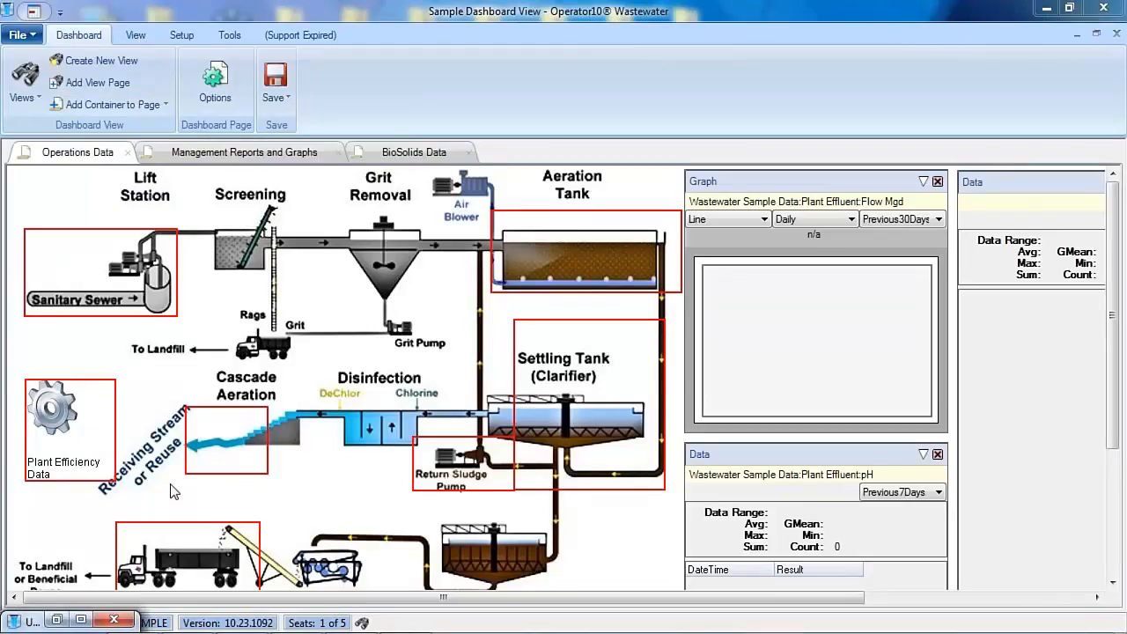
click(113, 621)
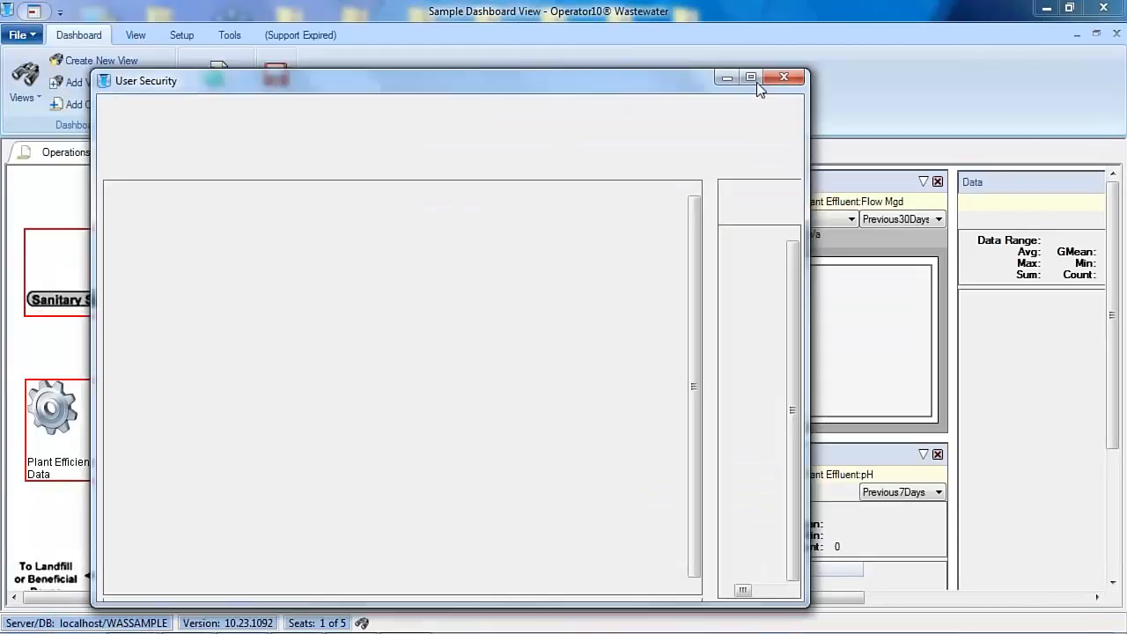
click(783, 78)
- Lock the Wastewater Sample Data facility's data prior to 11/01/2016 and confirm the setting
click(227, 37)
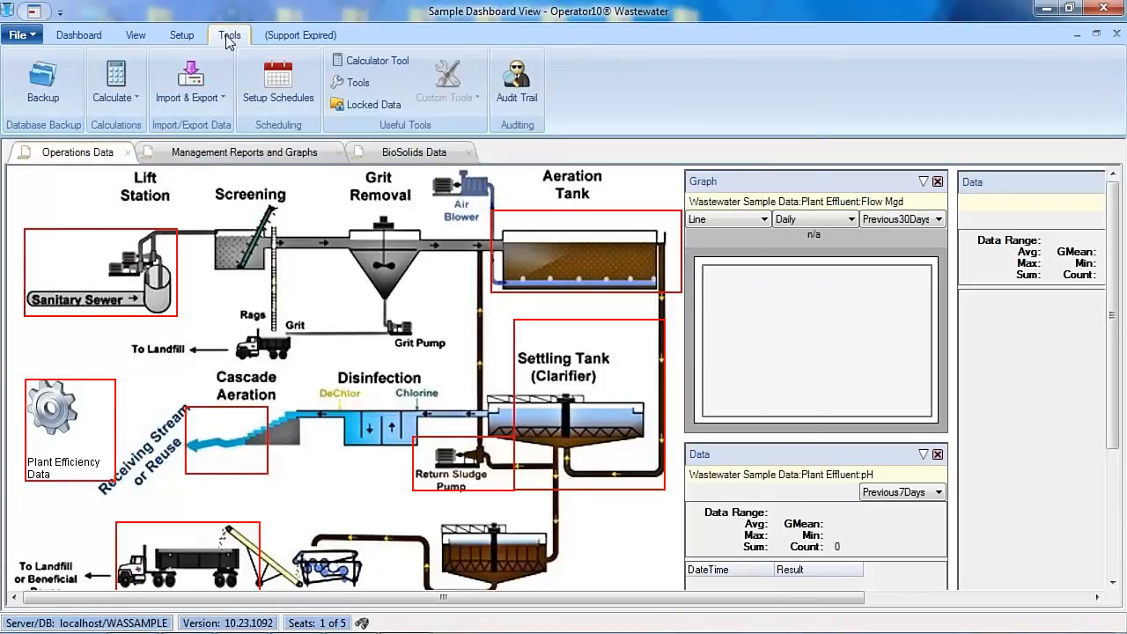
click(361, 106)
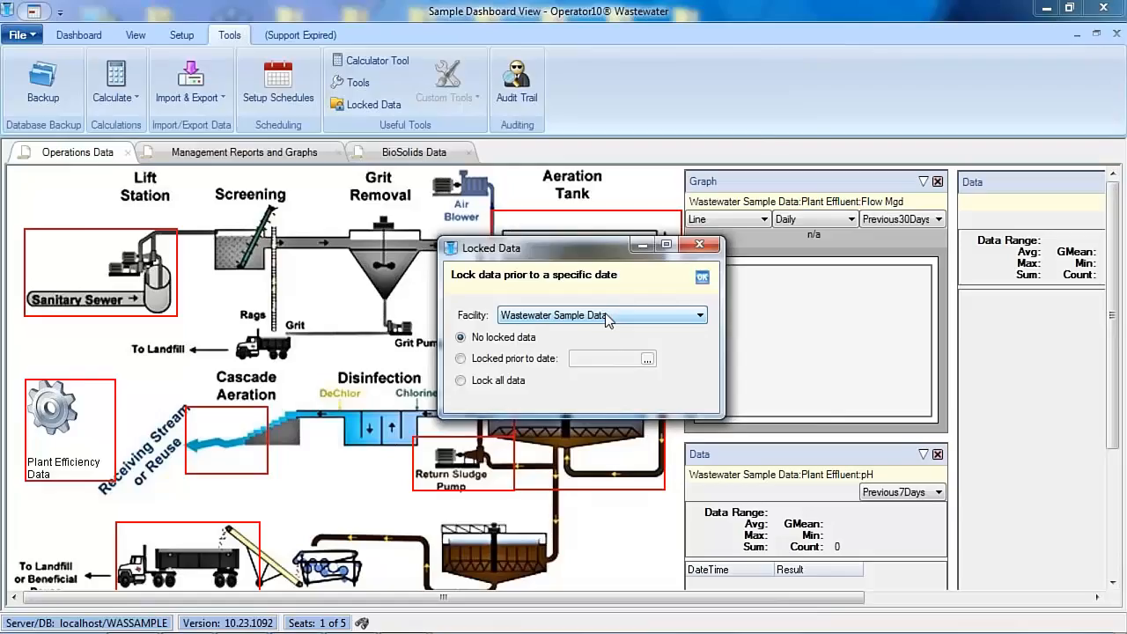
click(461, 359)
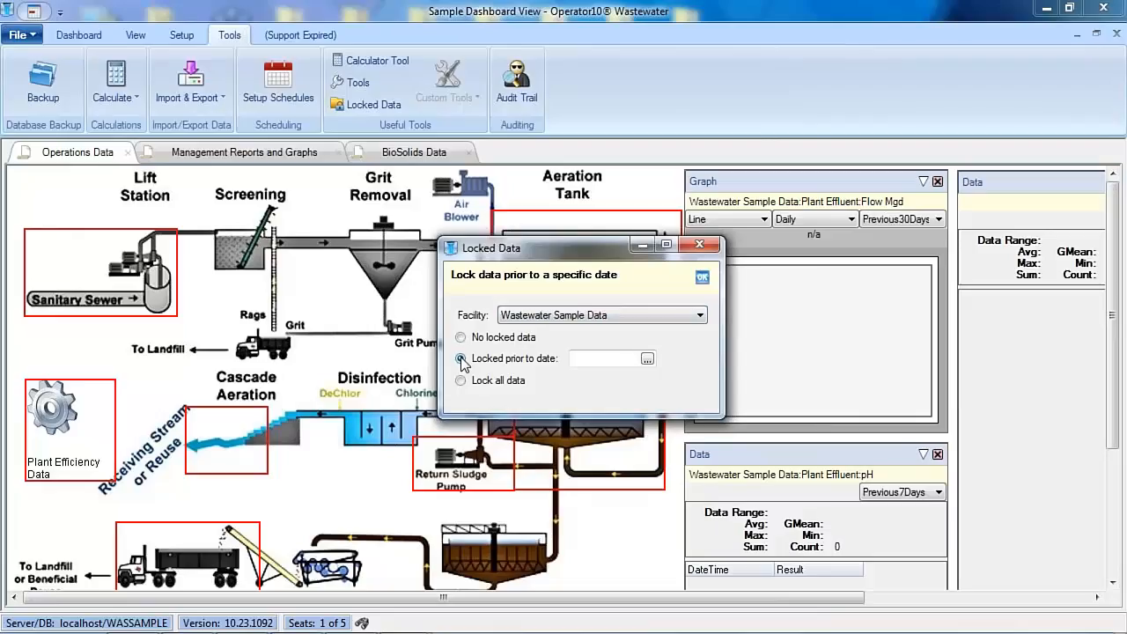
click(647, 359)
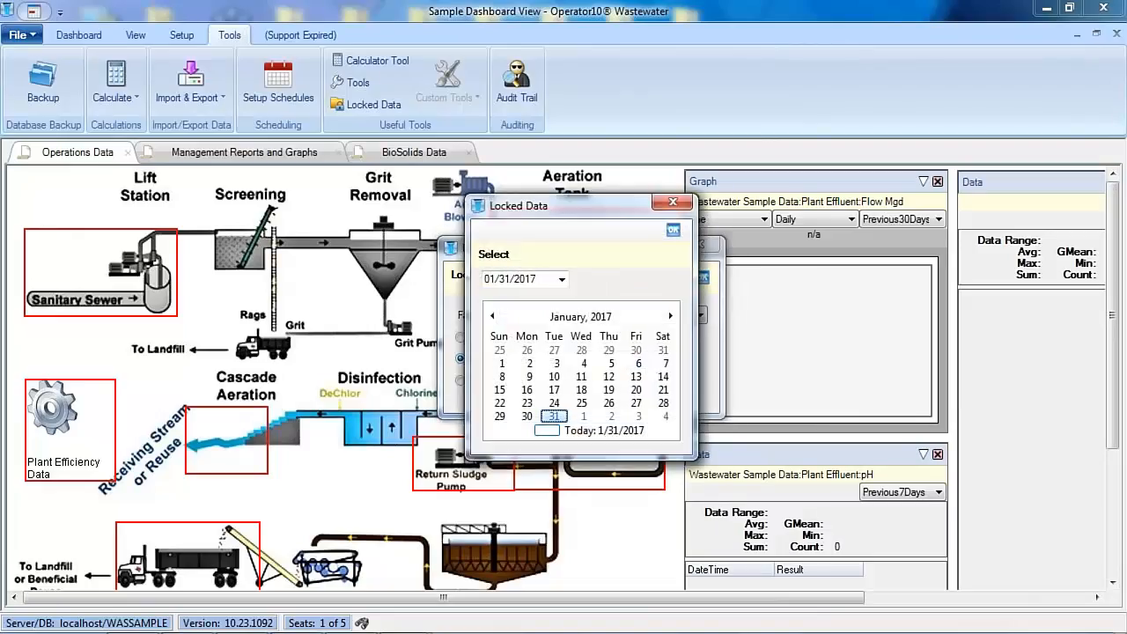
click(560, 279)
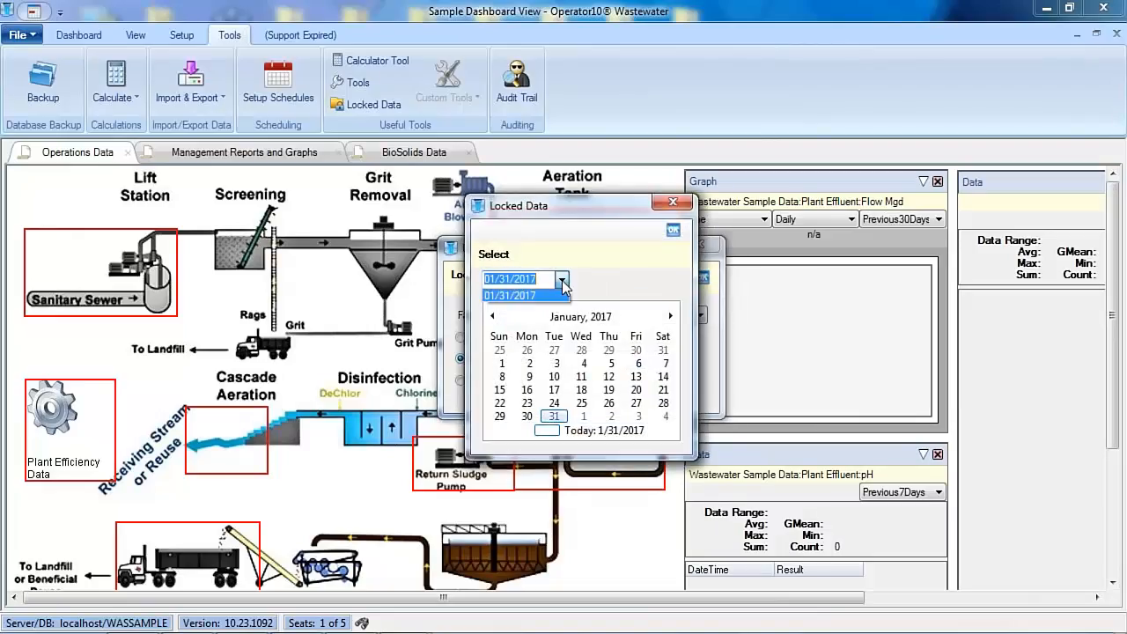
click(493, 317)
click(493, 317)
click(493, 317)
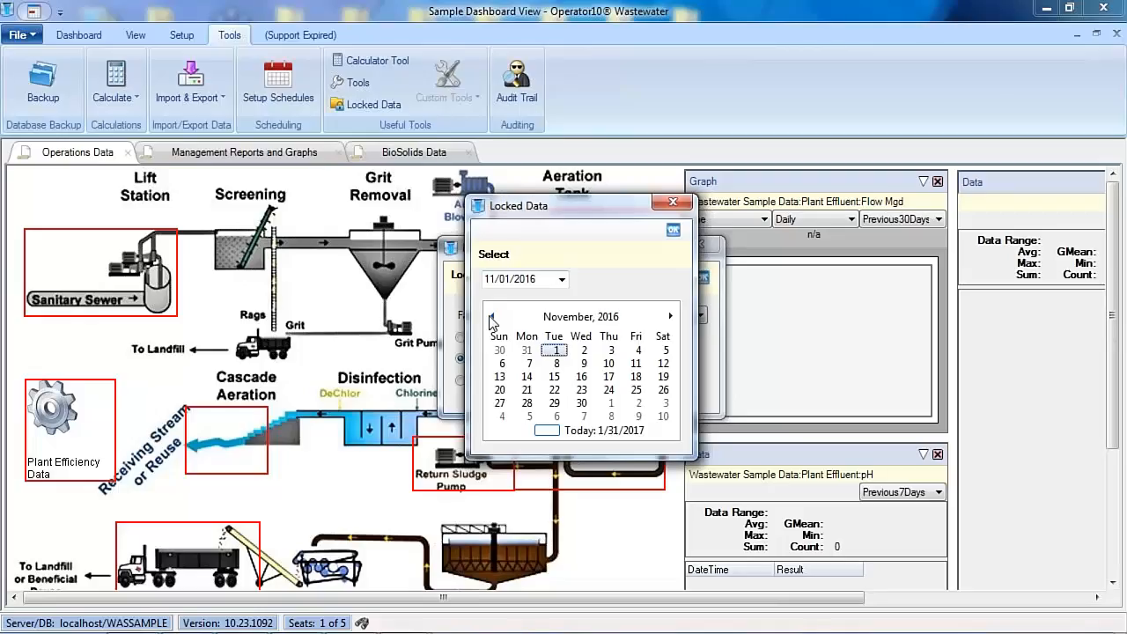
click(673, 230)
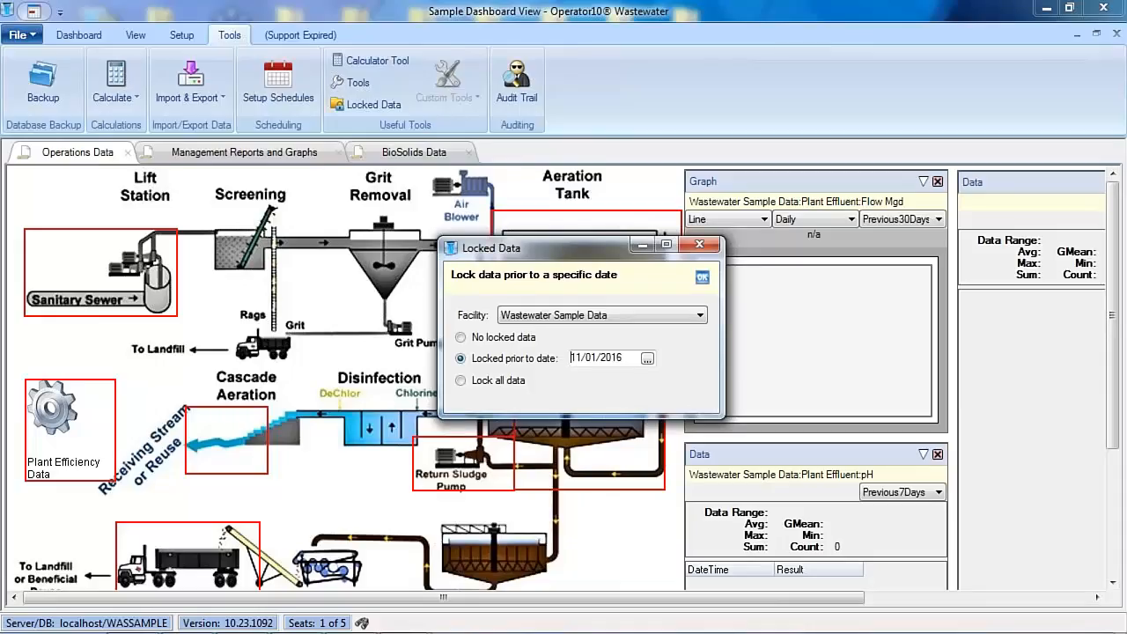
click(701, 278)
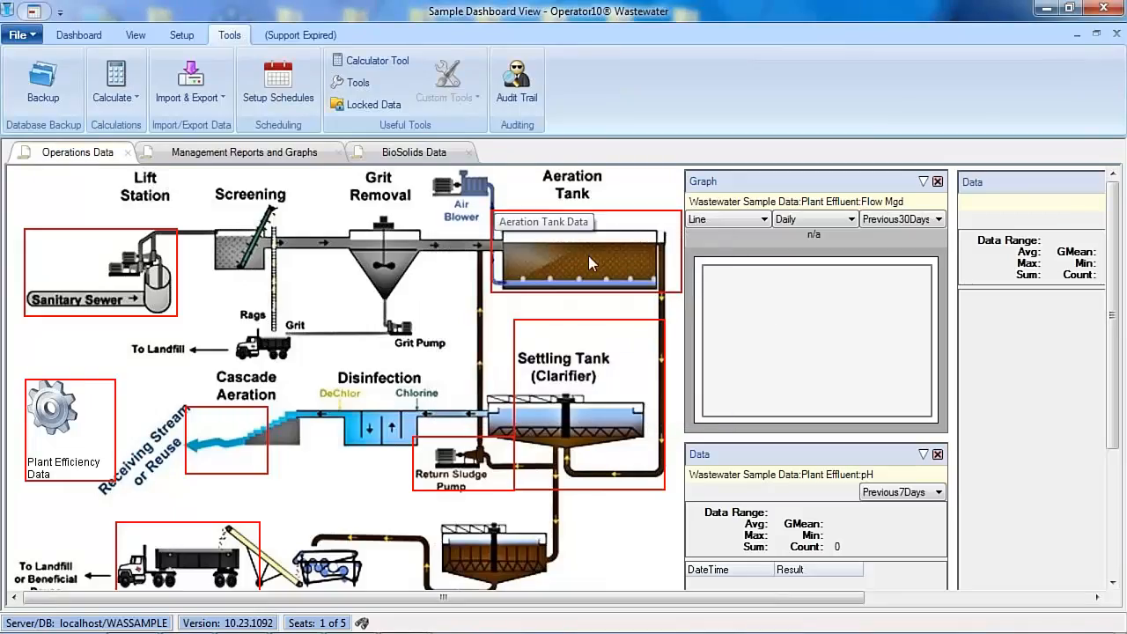
- Remove the data lock from the Wastewater Sample Data facility by setting it to No locked data
click(386, 107)
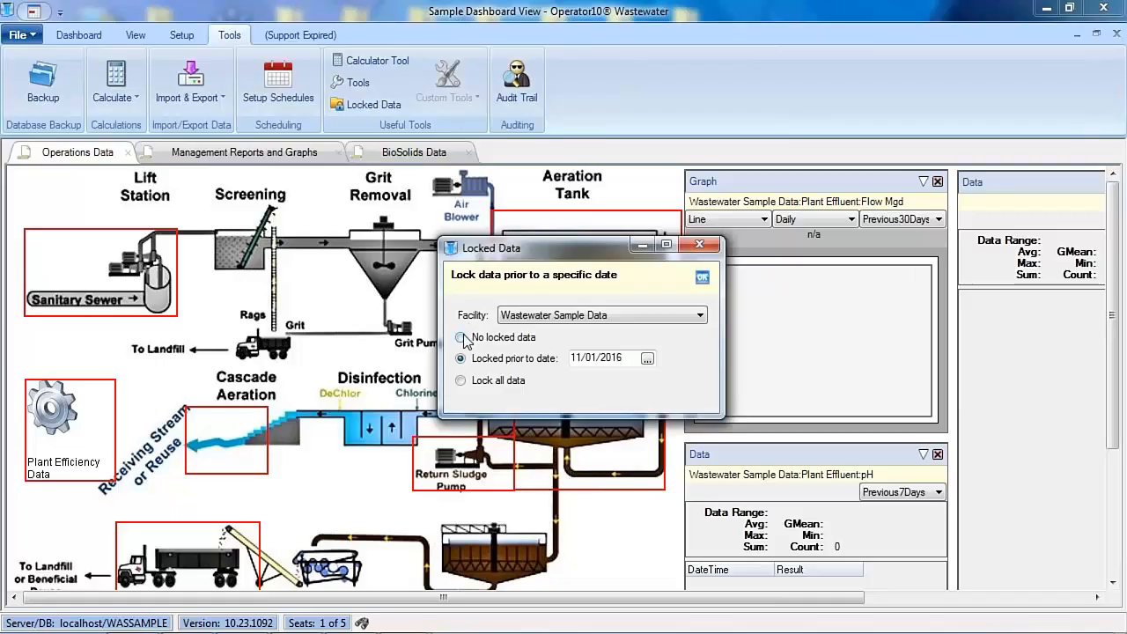
click(461, 337)
click(701, 277)
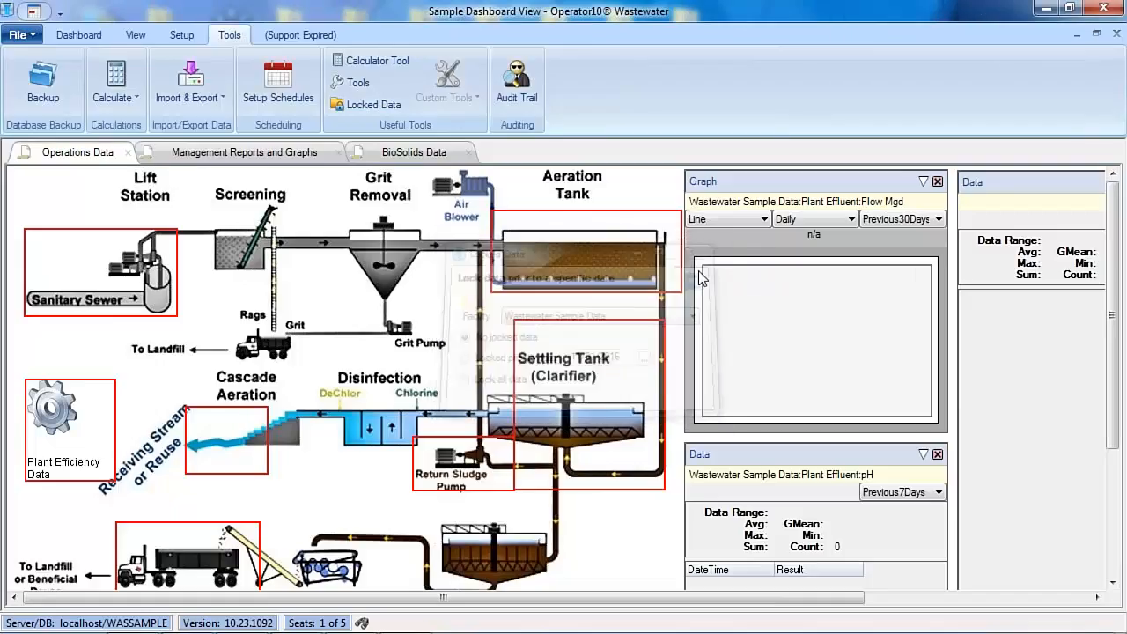
click(21, 39)
click(50, 105)
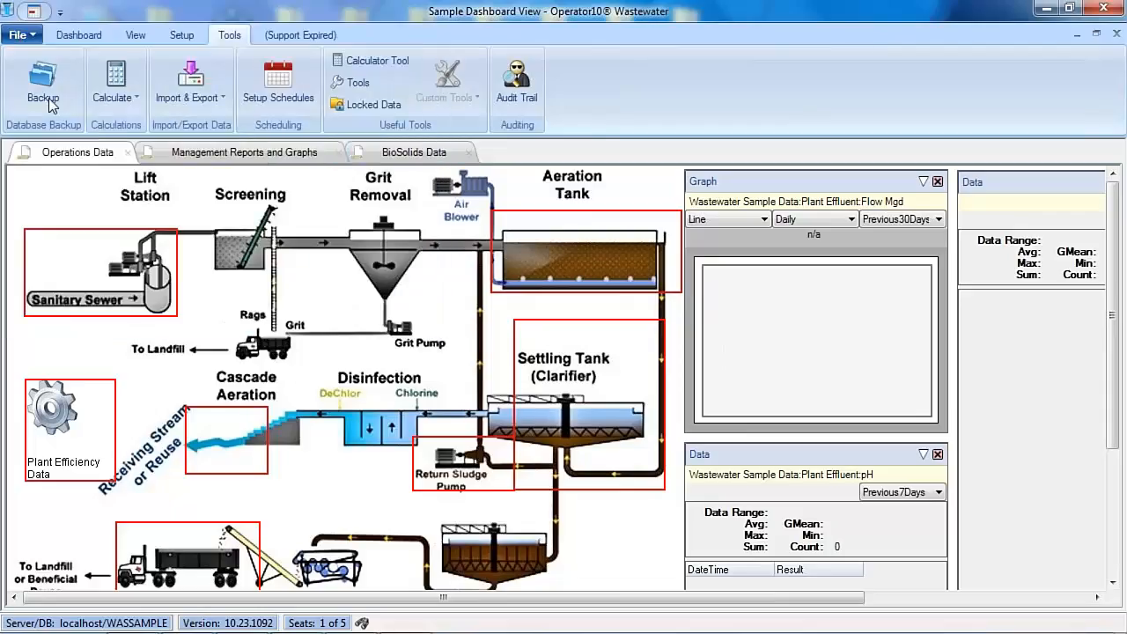